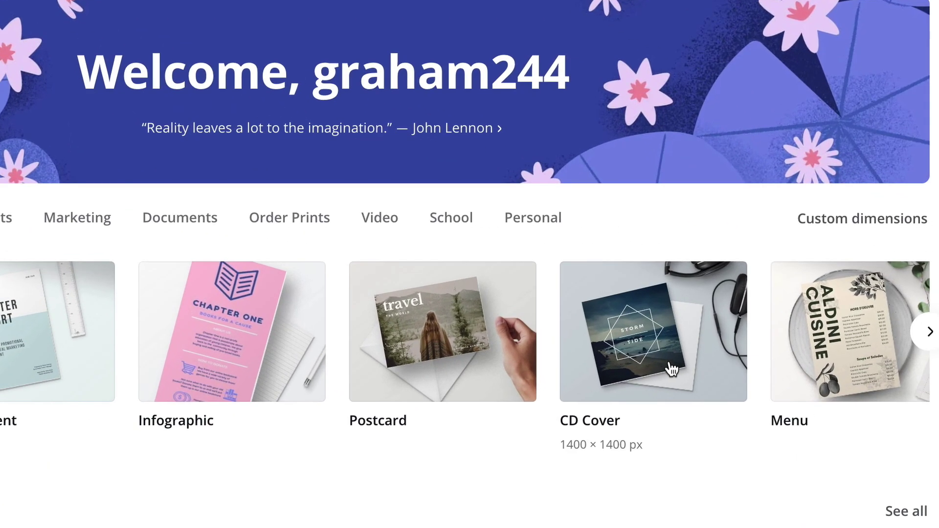
# Step: Start a new CD Cover design and apply the "halfway" template from the Artistic CD Cover category to the blank page
pyautogui.click(670, 362)
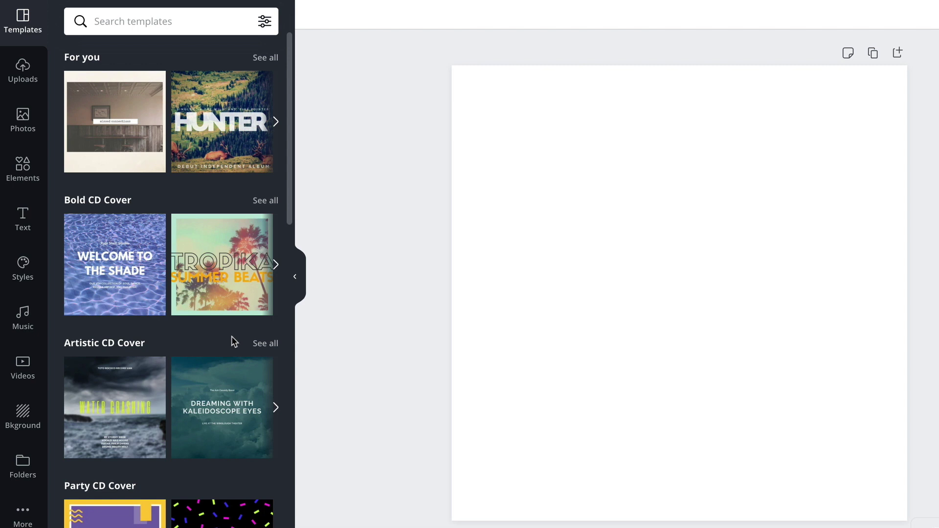
pyautogui.click(275, 122)
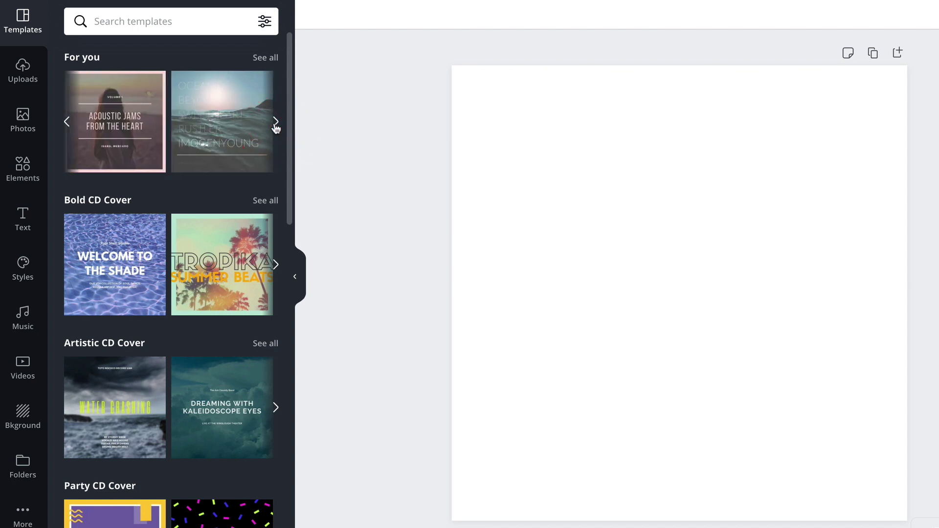
pyautogui.click(276, 123)
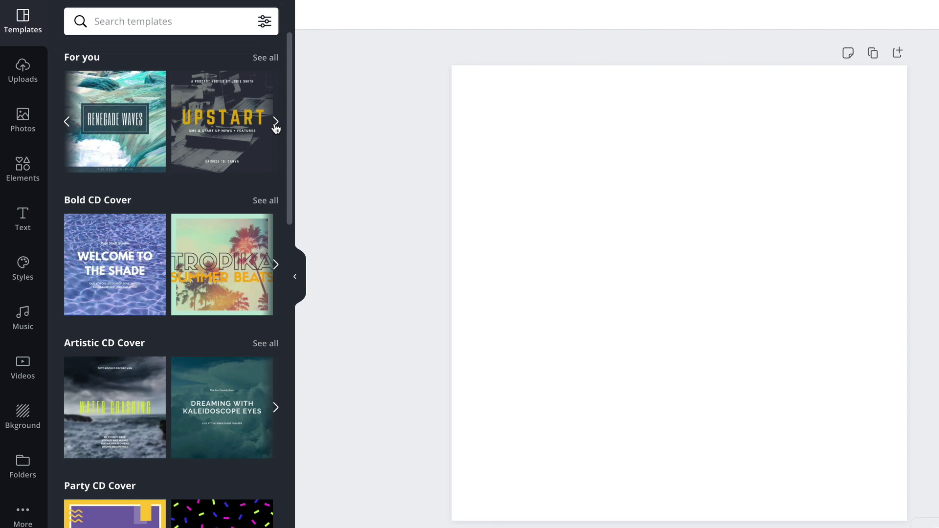
pyautogui.click(275, 122)
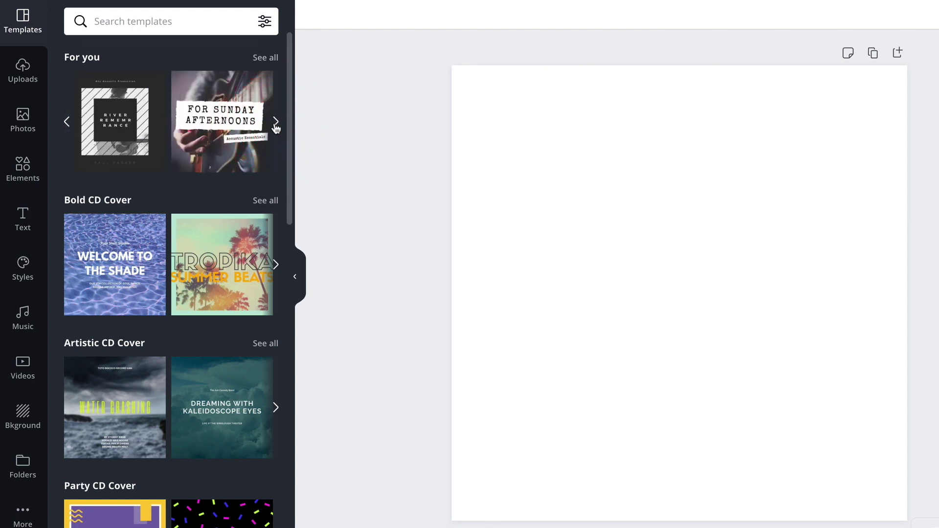
pyautogui.click(276, 122)
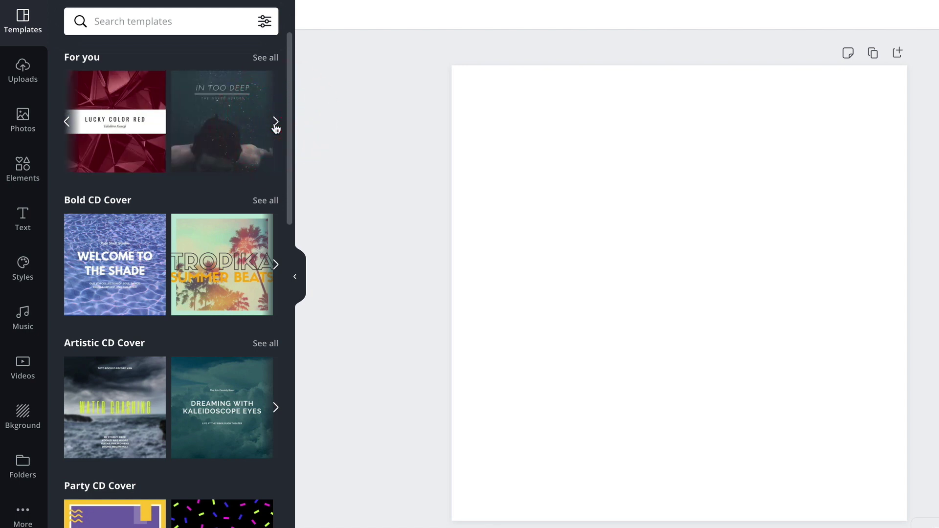
pyautogui.click(275, 122)
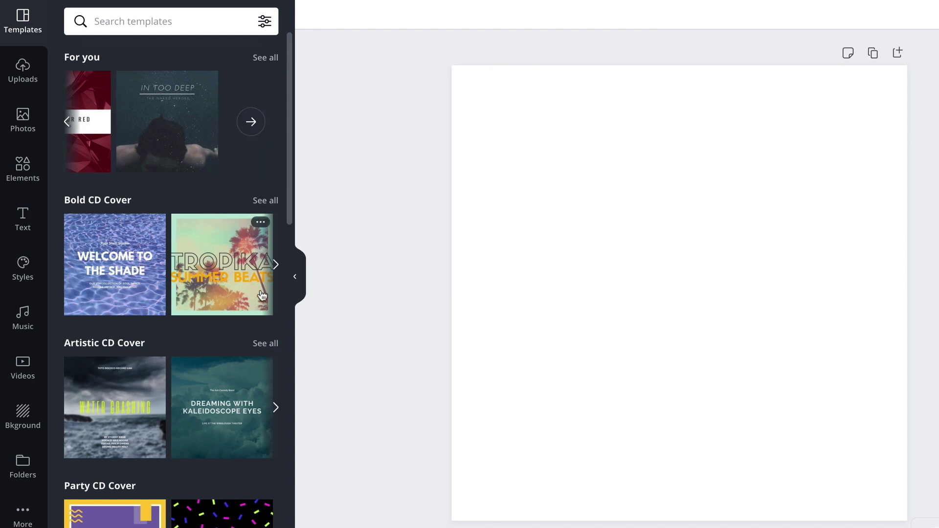
pyautogui.click(276, 264)
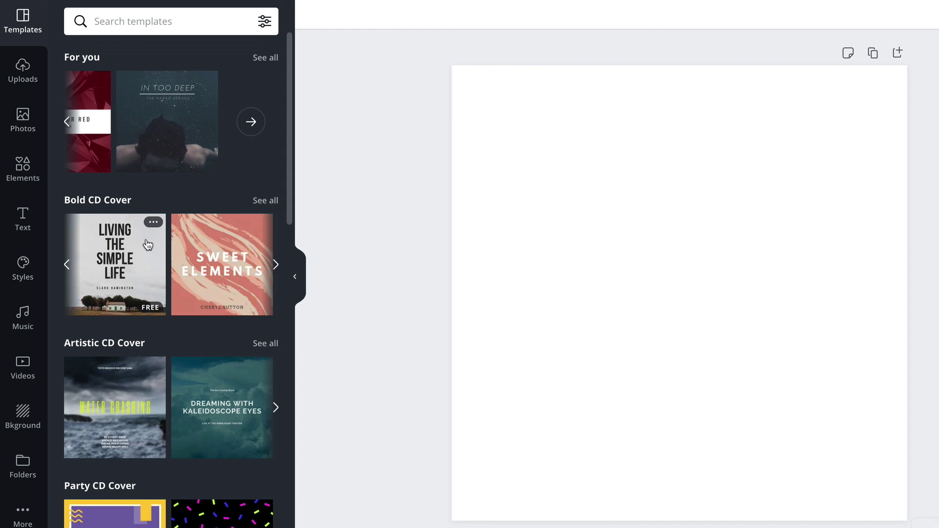
pyautogui.click(276, 266)
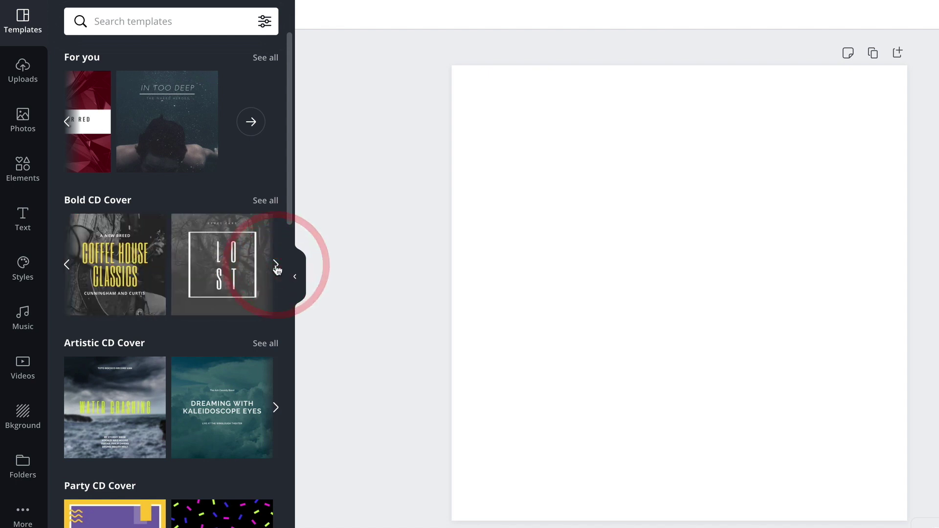
pyautogui.click(276, 266)
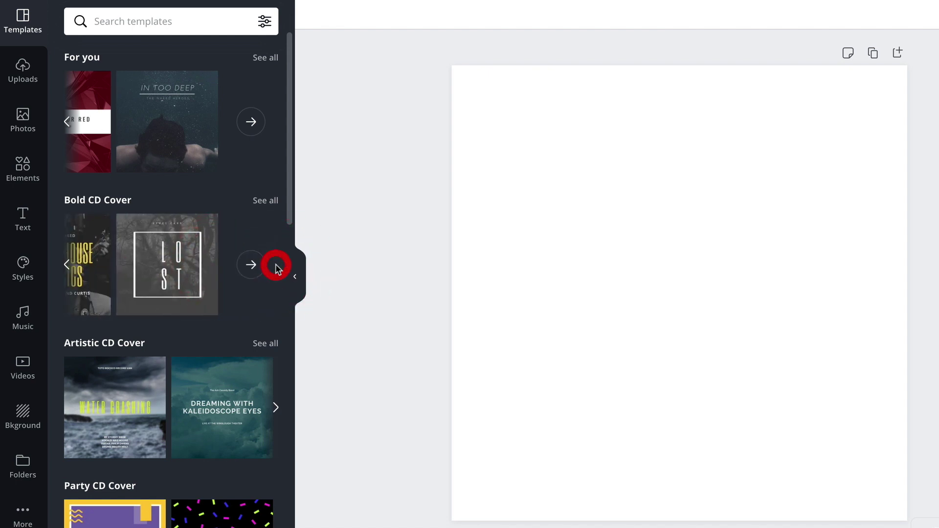
pyautogui.click(276, 408)
pyautogui.click(276, 409)
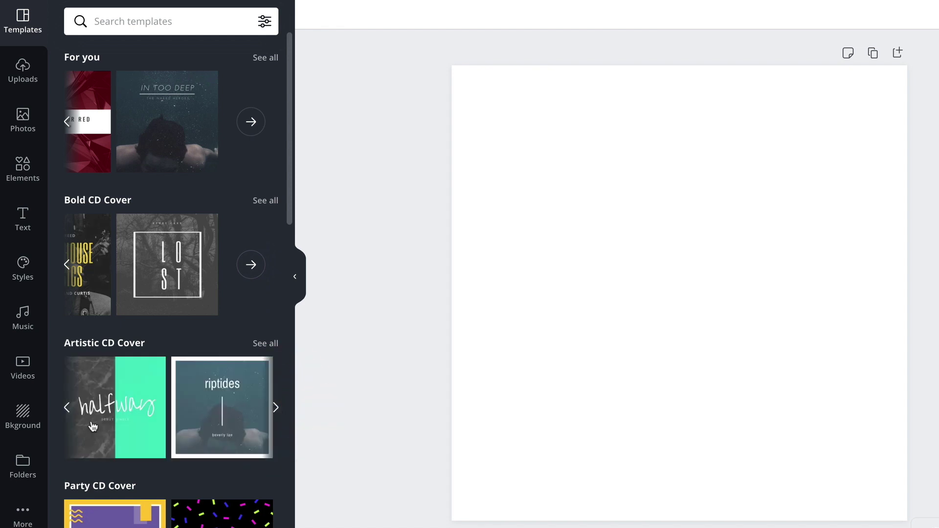
pyautogui.moveTo(115, 449); pyautogui.dragTo(561, 357)
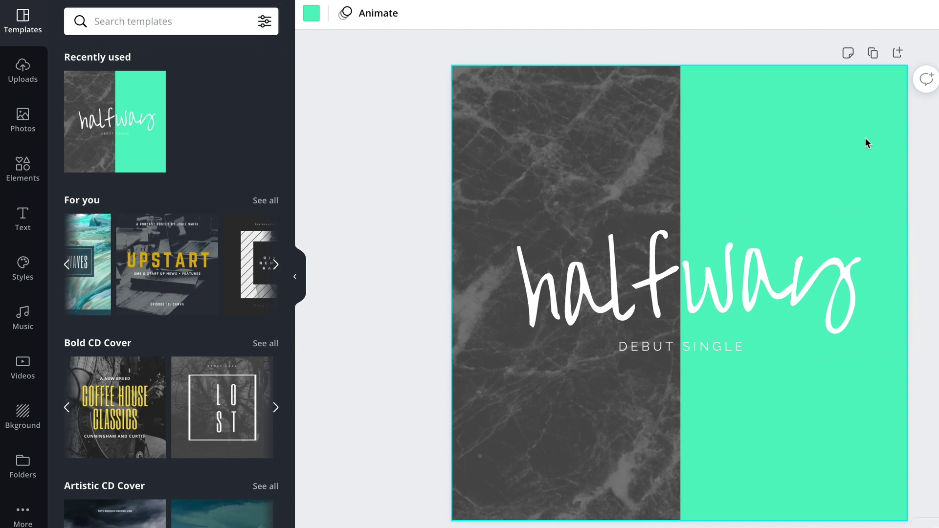
# Step: Replace the cover's handwritten title with "a time to heal"
pyautogui.click(750, 259)
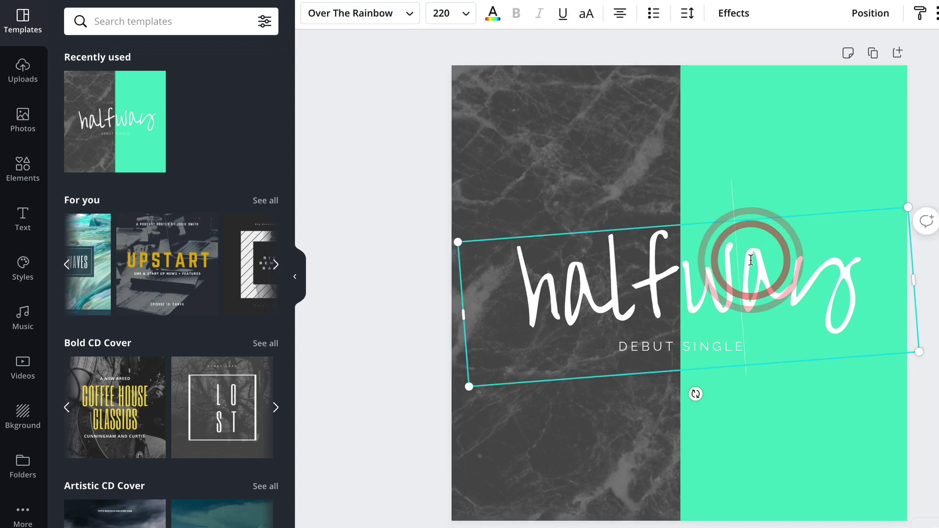
pyautogui.click(751, 260)
pyautogui.write('a time to heal')
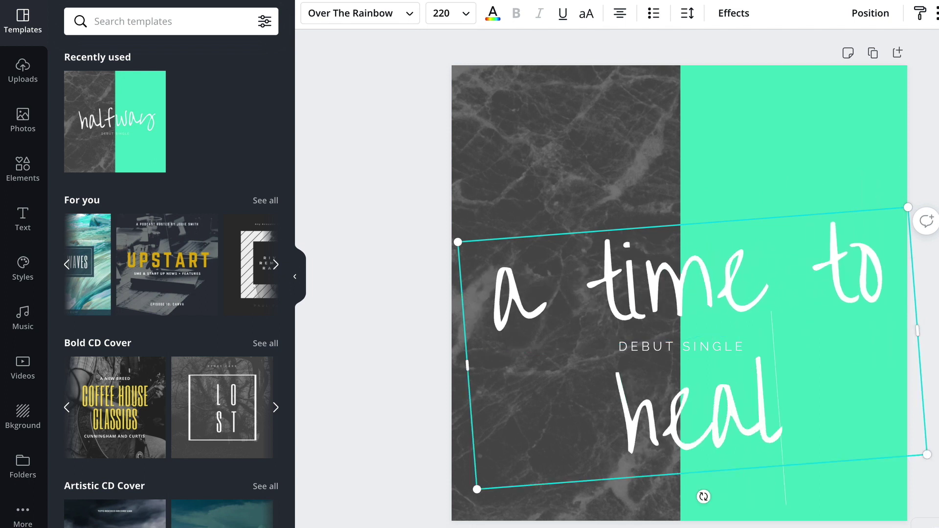
# Step: Set the font size of the whole title text to 144
pyautogui.hotkey('ctrl', 'a')
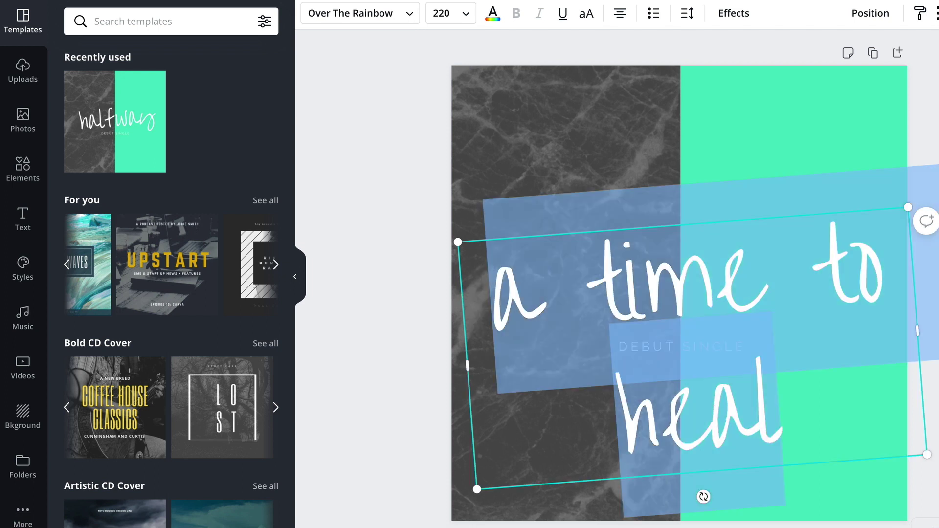
pyautogui.click(464, 19)
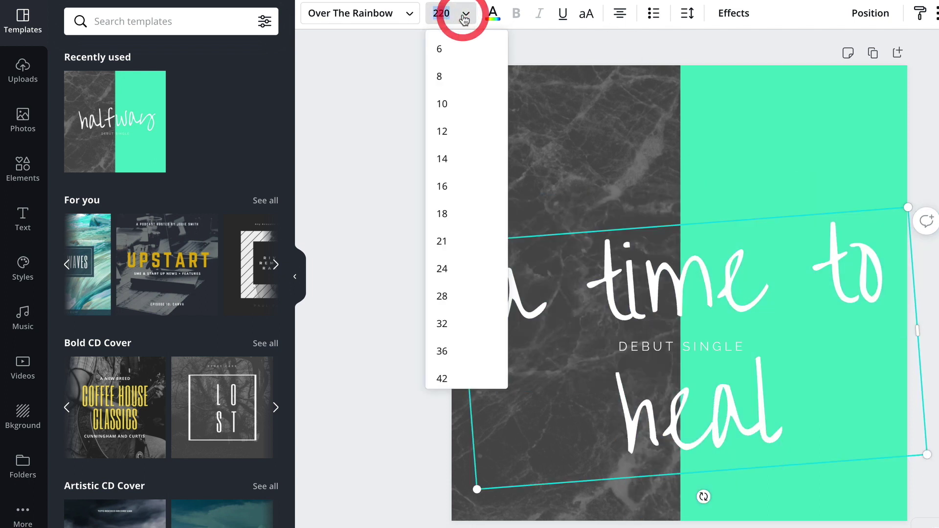
pyautogui.scroll(-5, 455, 301)
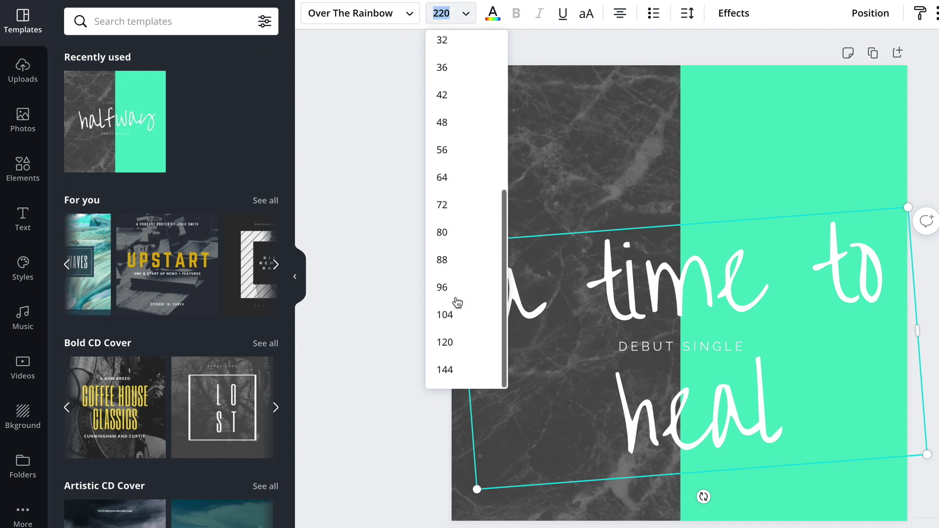
pyautogui.click(465, 373)
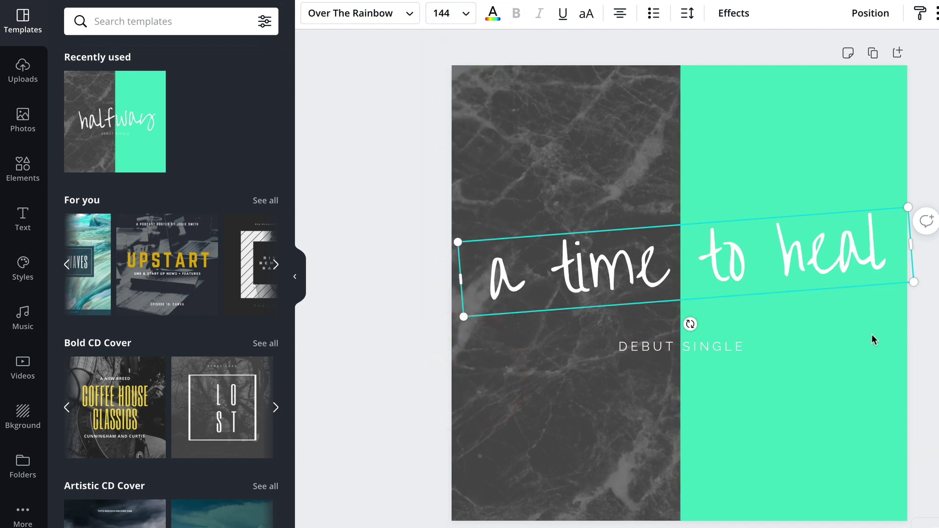
# Step: Replace the "DEBUT SINGLE" subtitle with the artist's full name in capitals
pyautogui.click(680, 347)
pyautogui.click(680, 347)
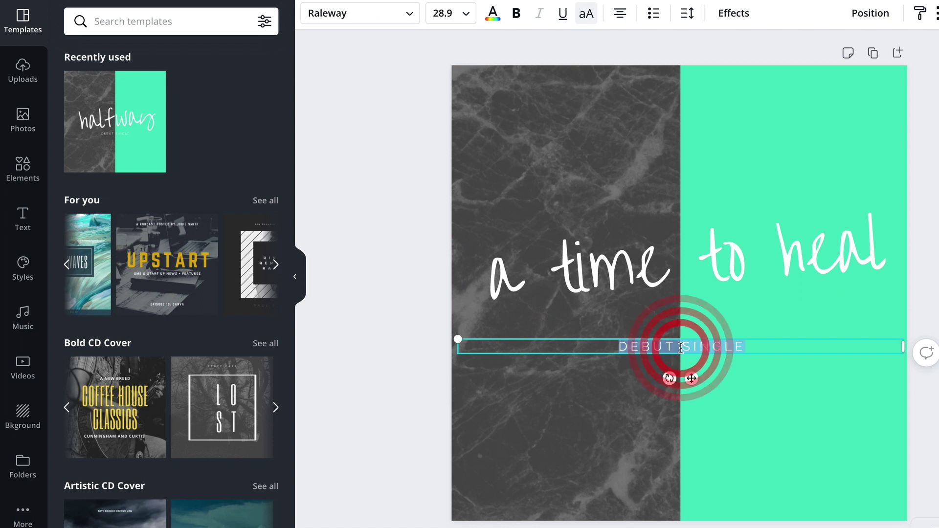
pyautogui.press('BackSpace')
pyautogui.write('GRAHAM COCHRANE')
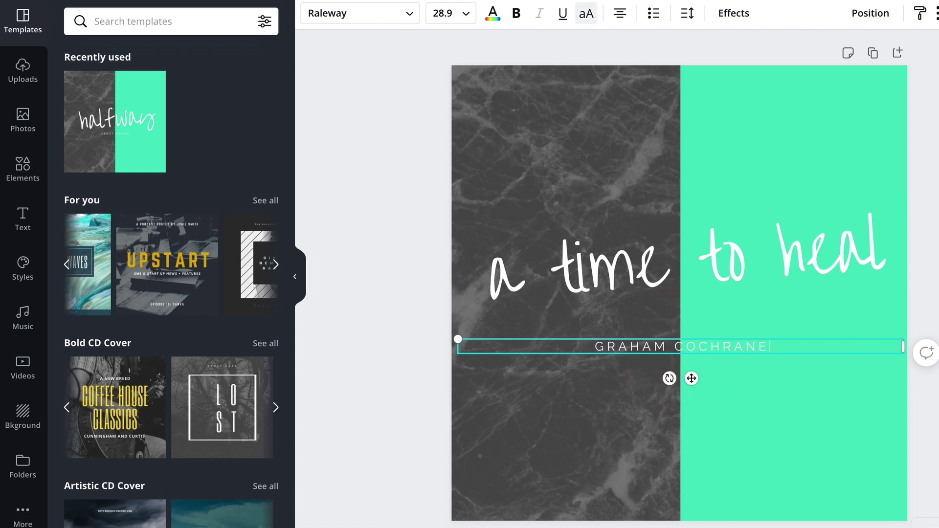
pyautogui.click(919, 379)
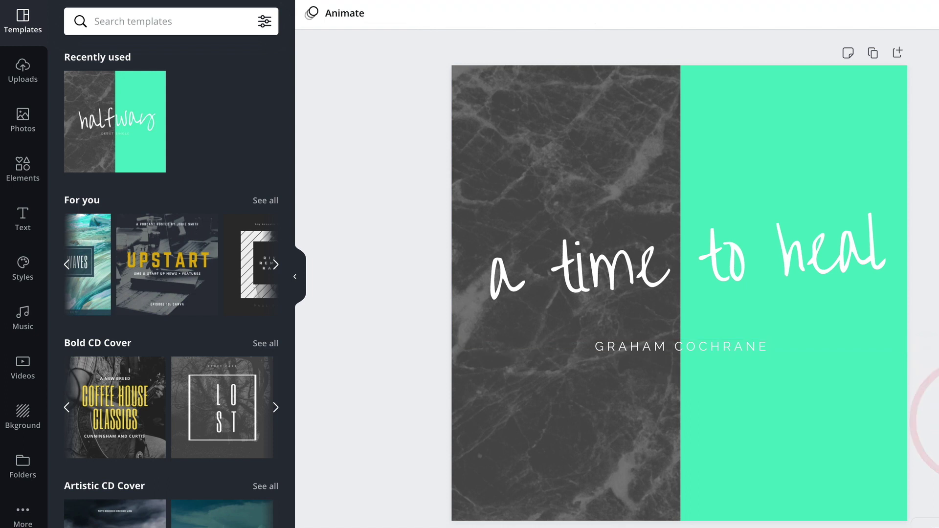
# Step: Change the cover's green background to the light blue default color
pyautogui.click(791, 453)
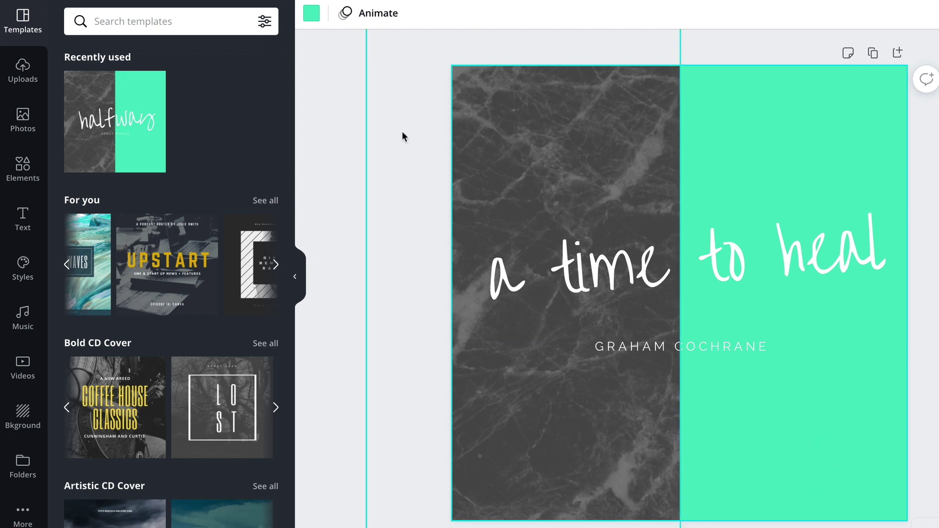
pyautogui.click(311, 14)
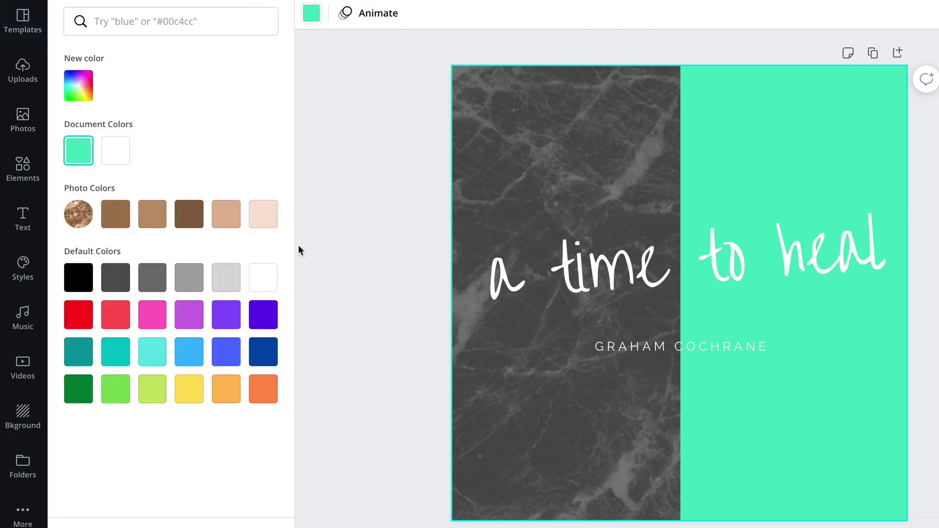
pyautogui.click(182, 356)
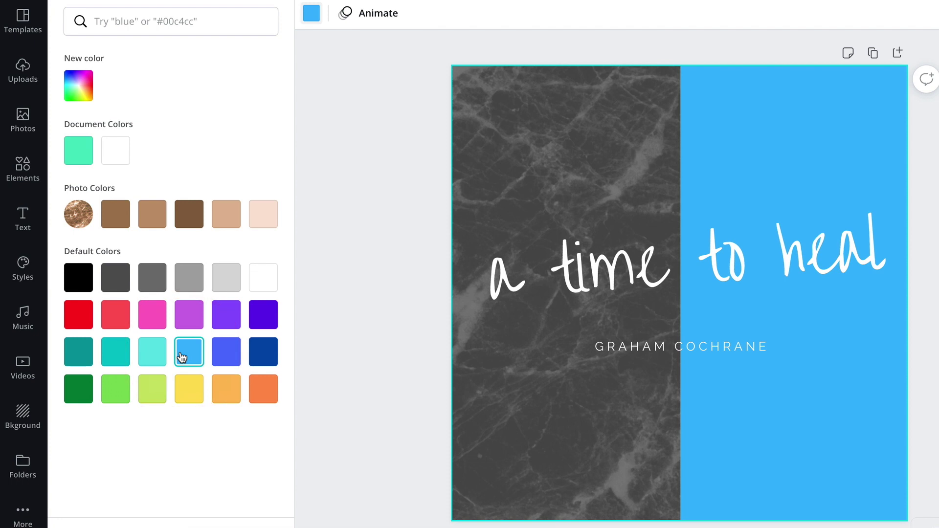
# Step: Search the photo library for "people" and replace the cover's marble image with the concert crowd photo
pyautogui.click(591, 460)
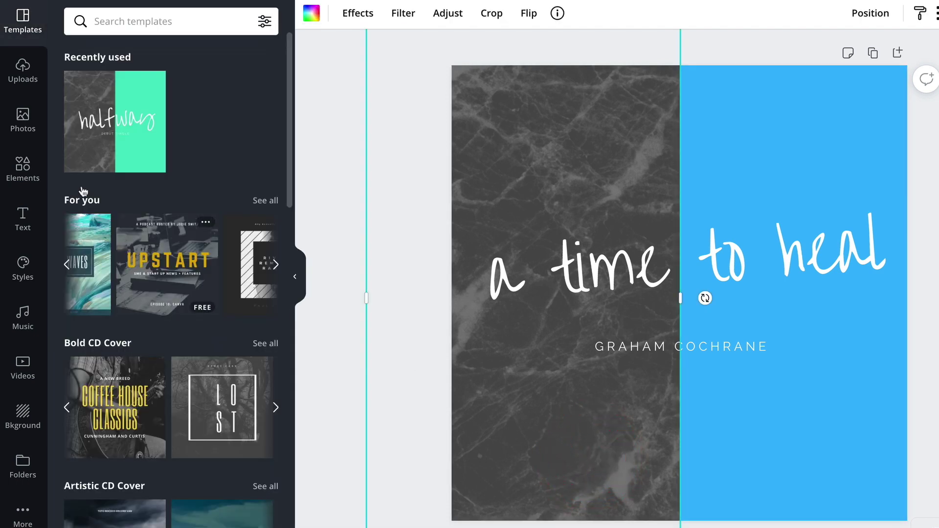
pyautogui.click(22, 115)
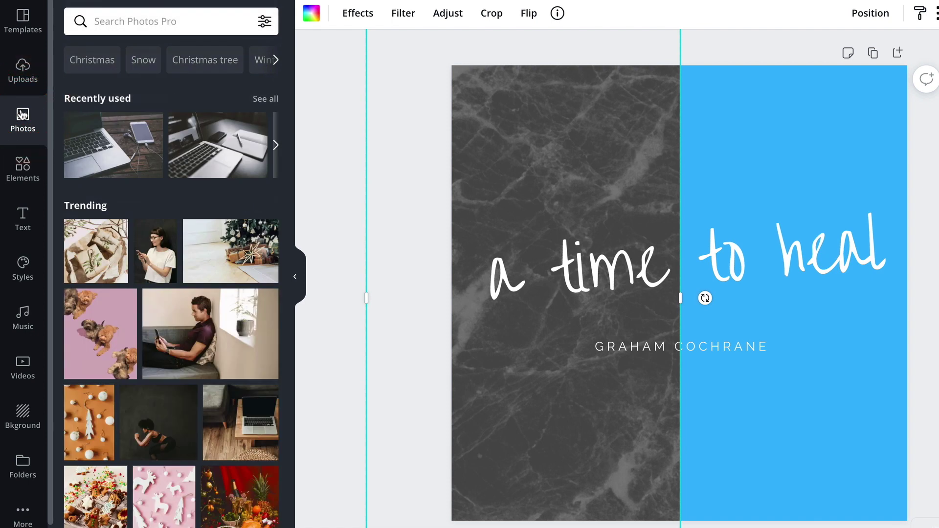
pyautogui.click(187, 25)
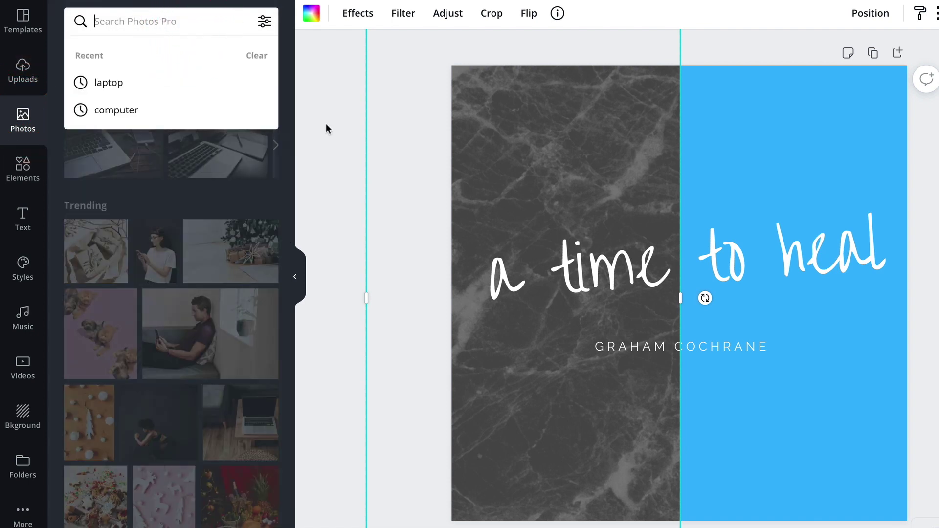
pyautogui.write('people')
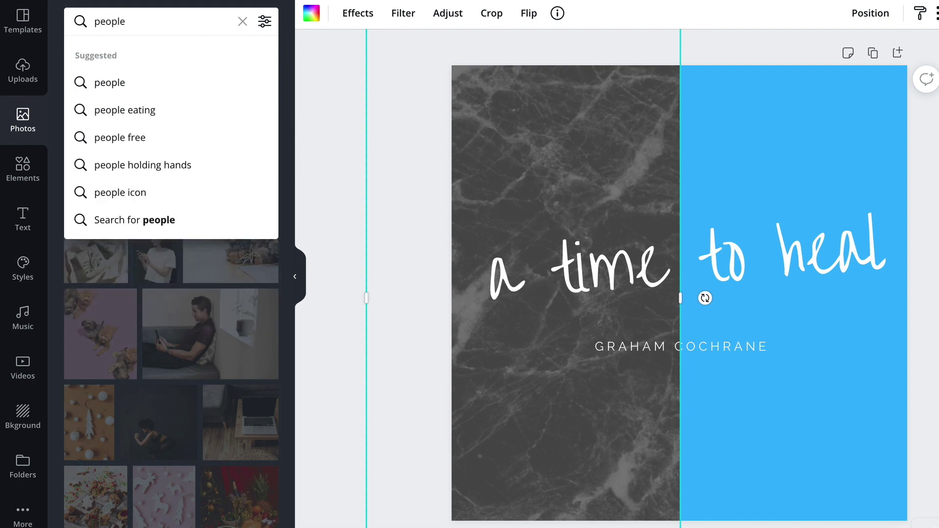
pyautogui.click(95, 88)
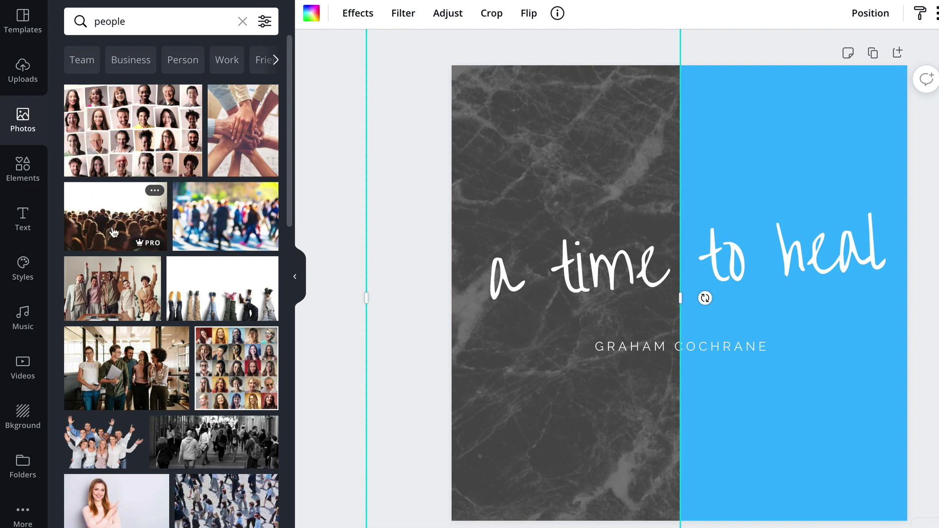
pyautogui.moveTo(113, 233); pyautogui.dragTo(480, 234)
# Step: Shift the artist name line slightly to the right on the cover and deselect it
pyautogui.moveTo(727, 348); pyautogui.dragTo(734, 348)
pyautogui.press('Escape')
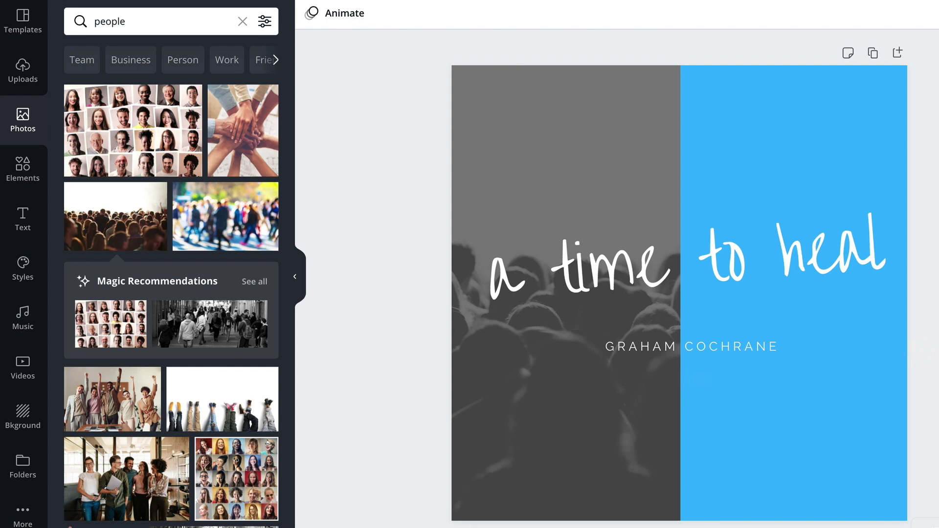
# Step: Add a second page to the design below the finished cover
pyautogui.click(928, 524)
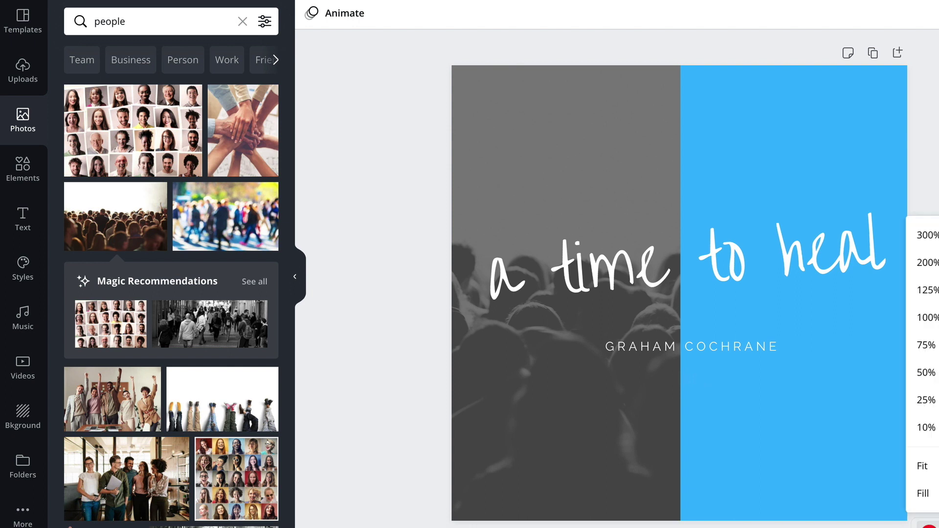
pyautogui.click(927, 400)
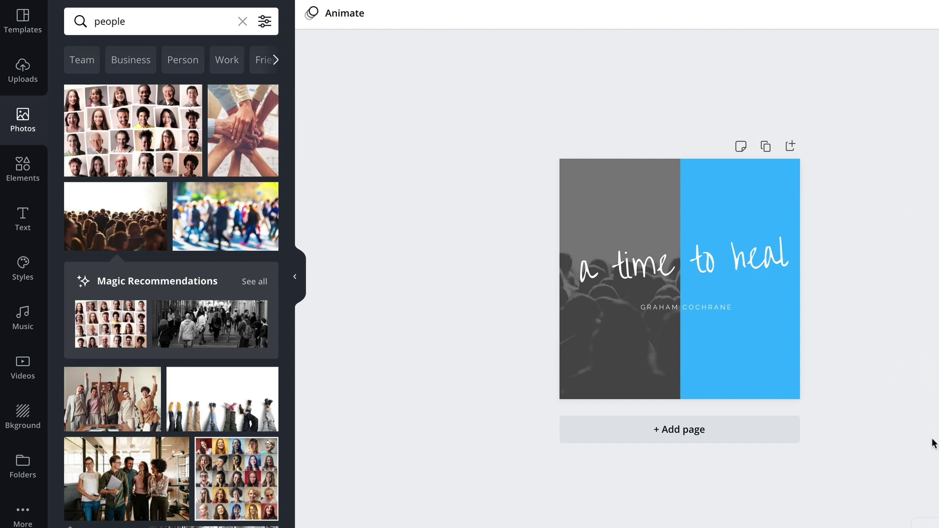
pyautogui.click(690, 435)
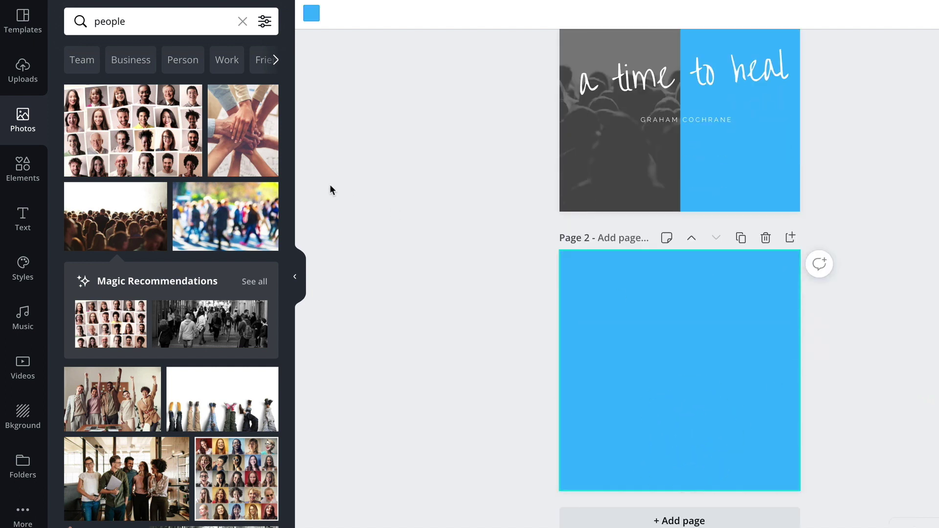
# Step: Browse the CD cover templates and apply the minimalist "It Is Snowing" template to page 2
pyautogui.click(28, 28)
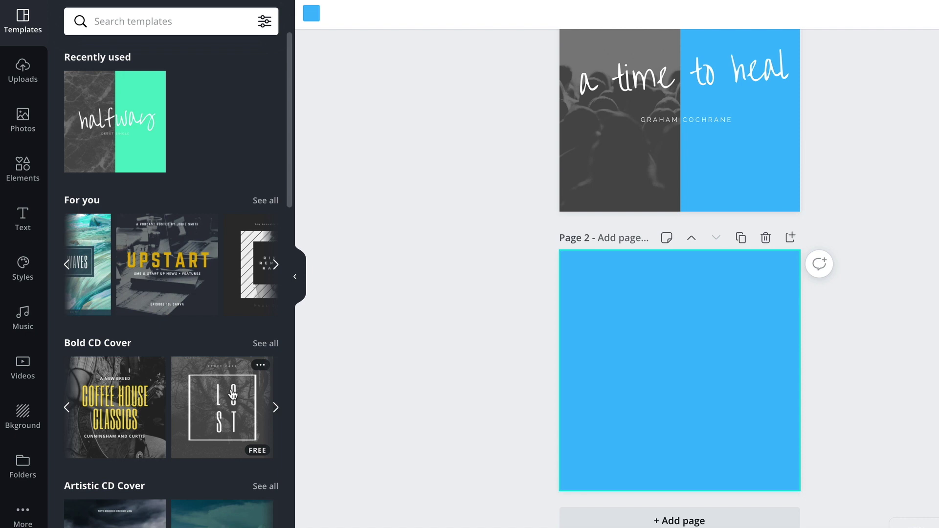
pyautogui.scroll(-5, 232, 394)
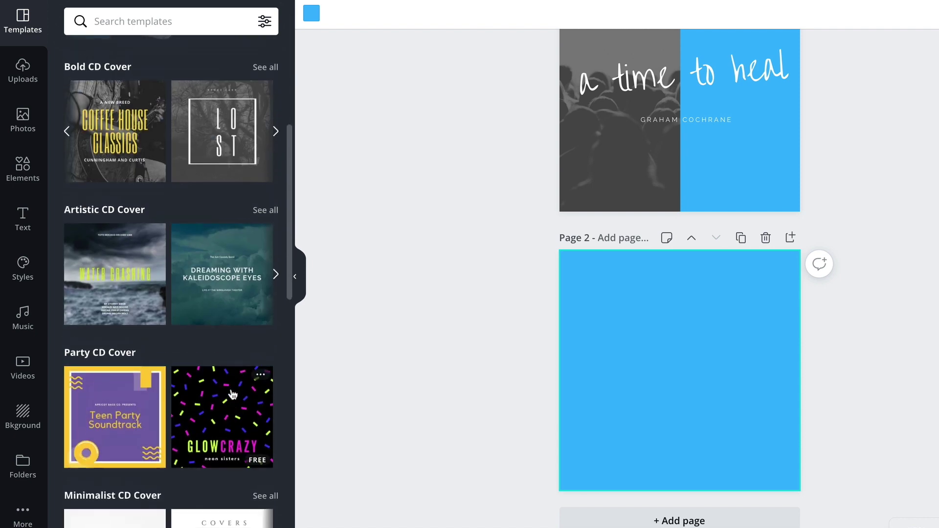
pyautogui.scroll(-5, 232, 392)
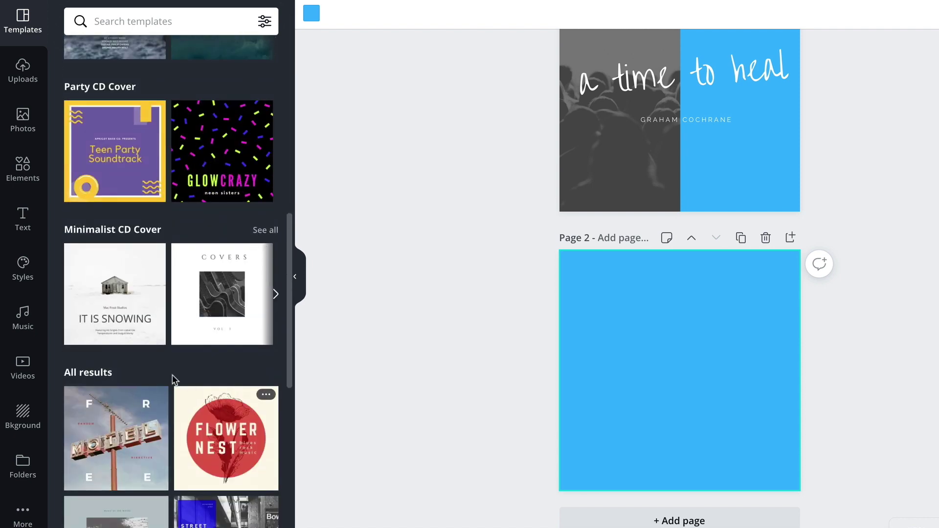
pyautogui.click(274, 302)
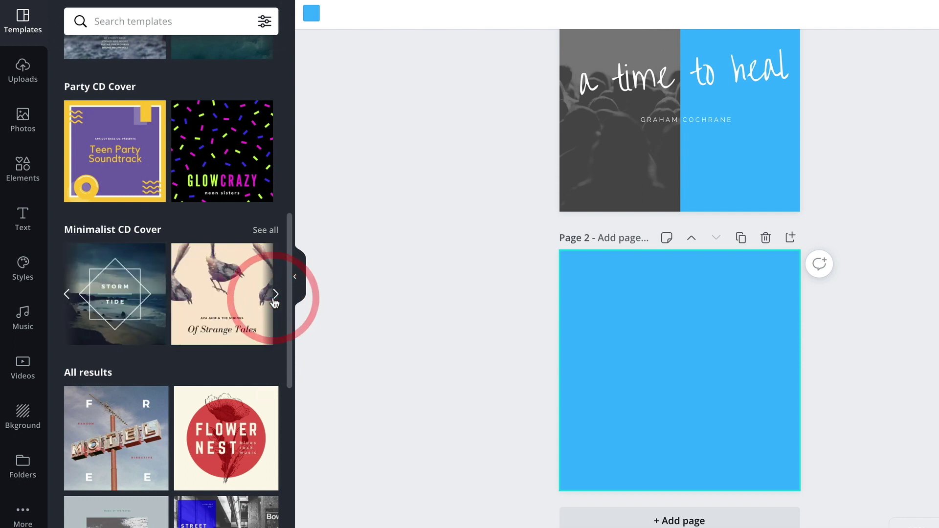
pyautogui.click(67, 294)
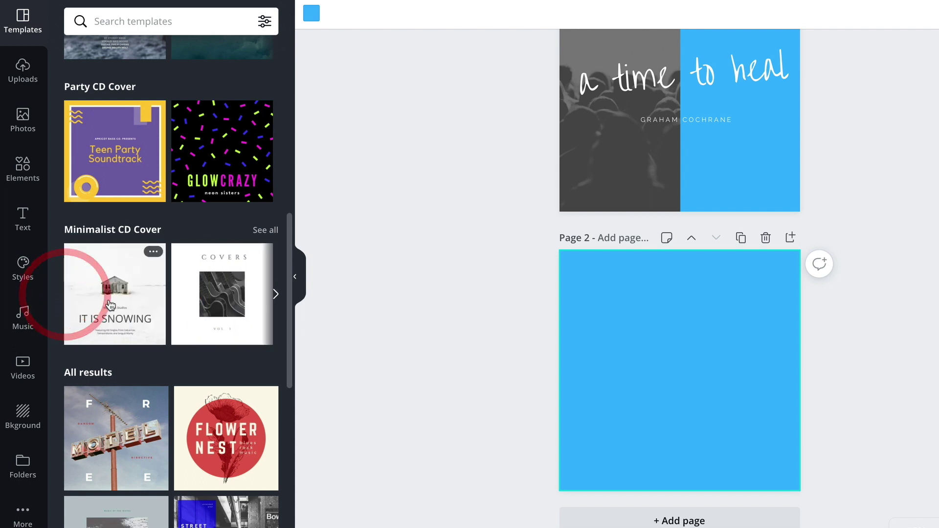
pyautogui.moveTo(104, 308); pyautogui.dragTo(589, 336)
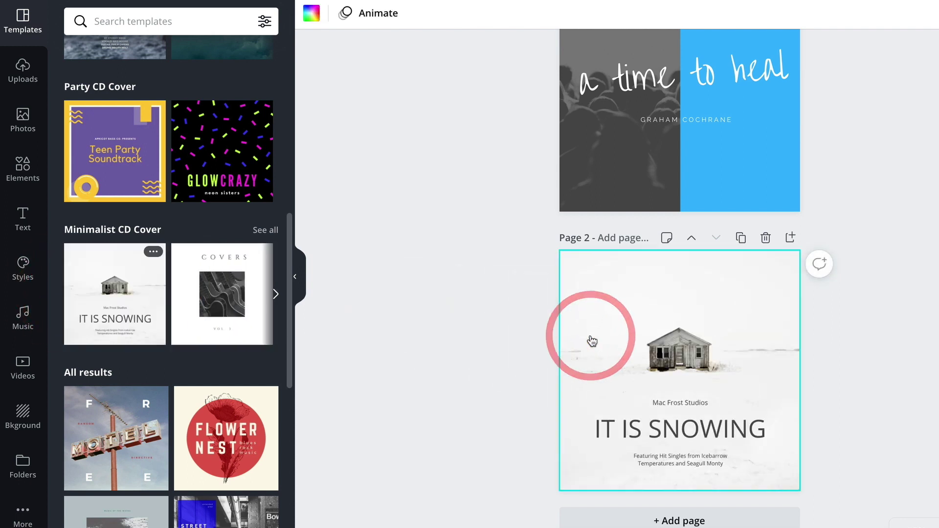
# Step: Change the page 2 title to "A TIME TO HEAL" and delete the "Featuring Hit Singles" text below it
pyautogui.doubleClick(680, 428)
pyautogui.write('A TIME TO HEAL')
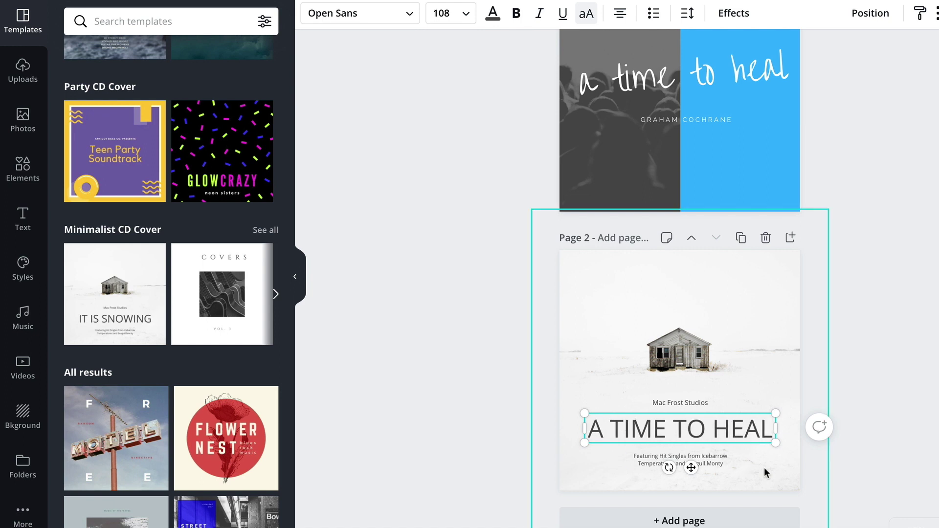
pyautogui.click(724, 464)
pyautogui.press('Delete')
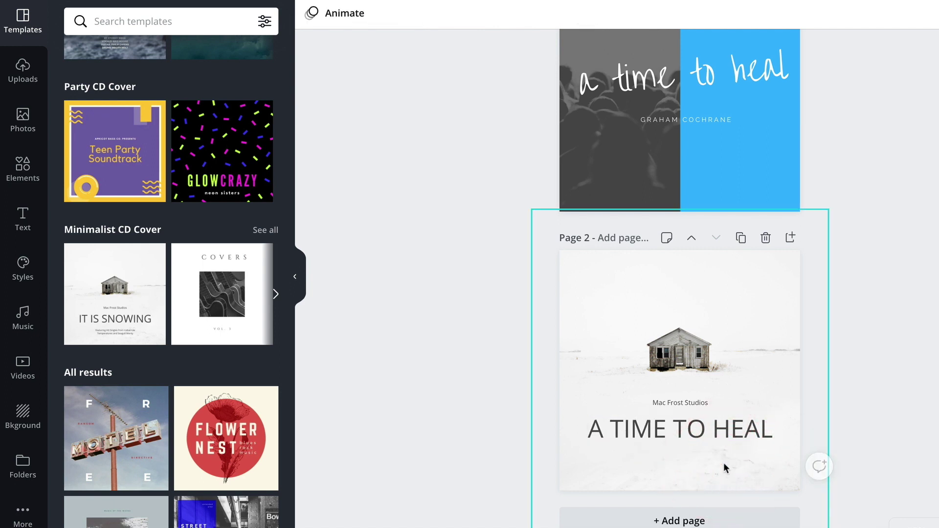
# Step: Set the zoom to 50% and replace the "Mac Frost Studios" line above the title with the artist's full name
pyautogui.click(916, 522)
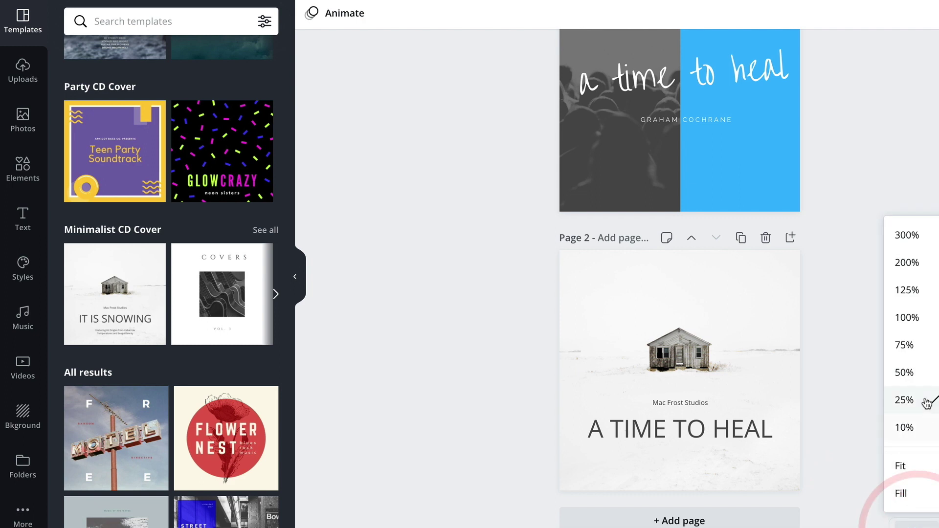
pyautogui.click(915, 372)
pyautogui.click(687, 394)
pyautogui.click(684, 395)
pyautogui.write('gr')
pyautogui.press('BackSpace')
pyautogui.press('BackSpace')
pyautogui.write('GR')
pyautogui.press('BackSpace')
pyautogui.write('raham Cochrane')
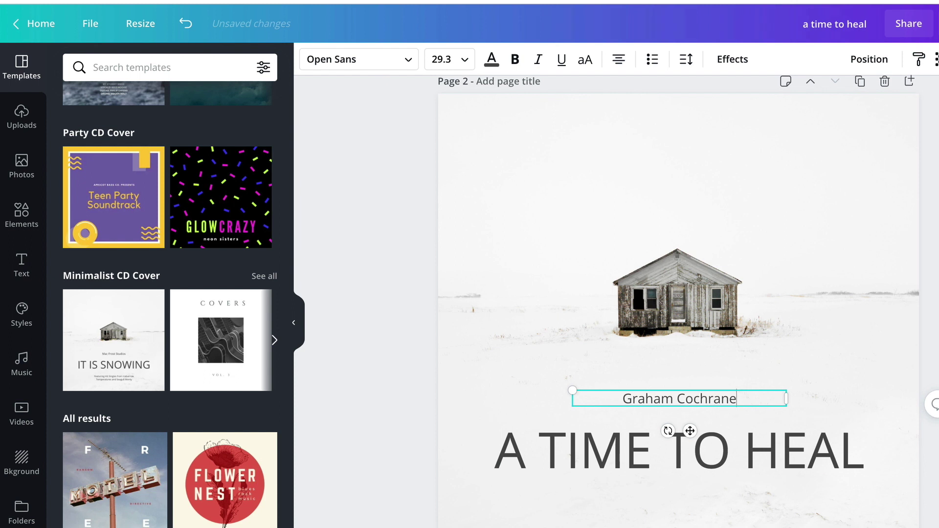
pyautogui.press('Escape')
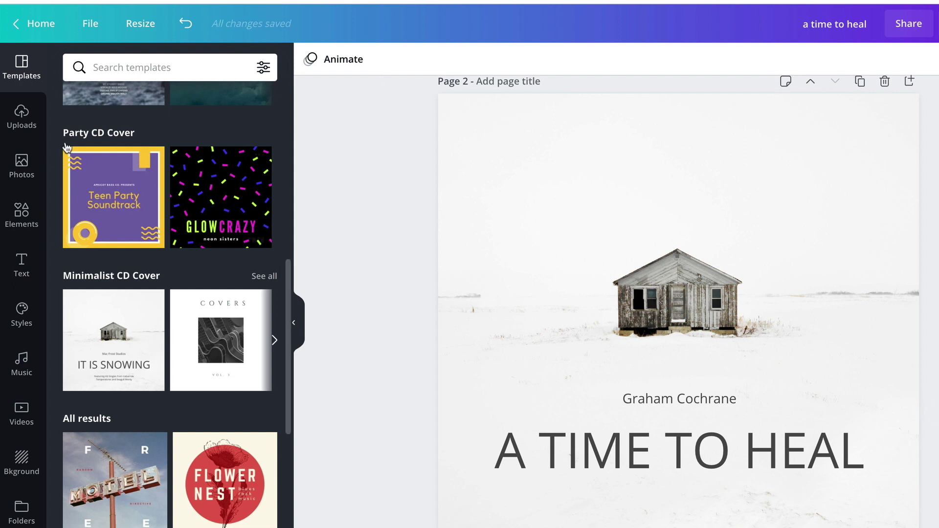
pyautogui.click(35, 172)
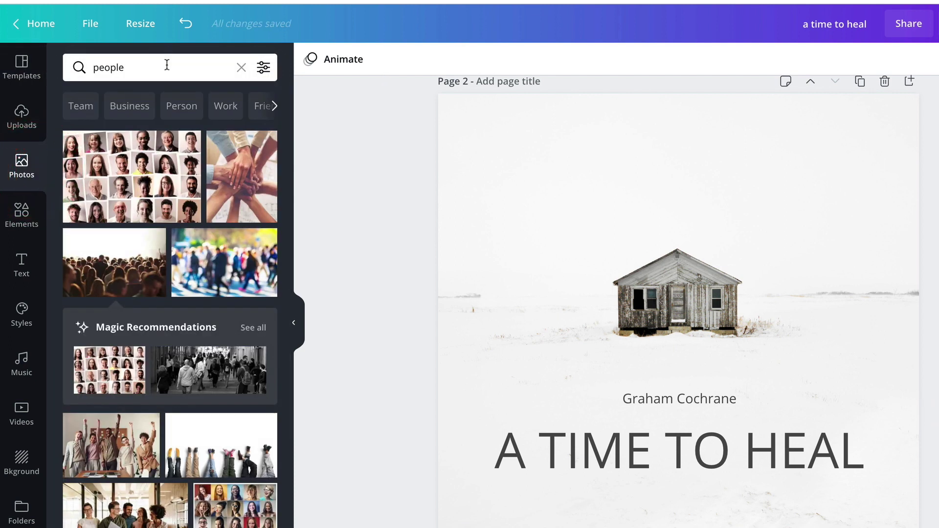
pyautogui.click(166, 65)
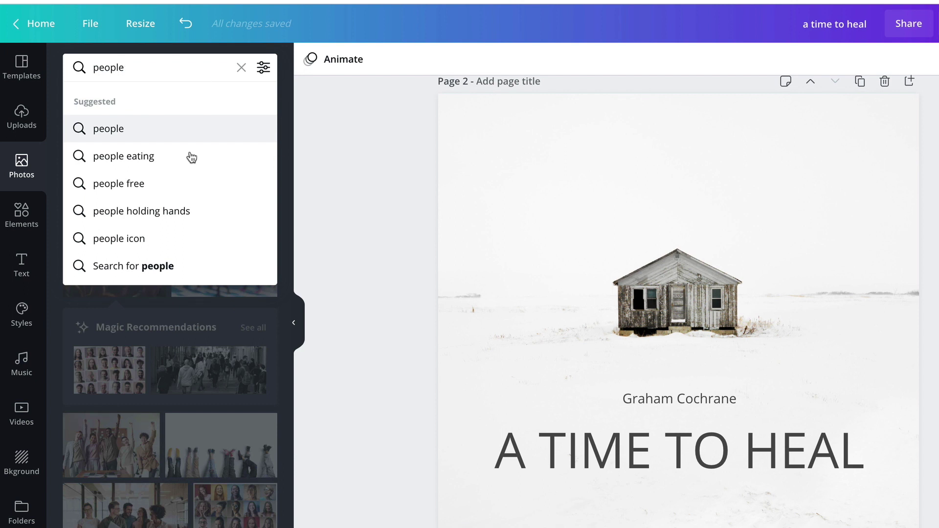
pyautogui.click(370, 226)
# Step: Open the Unsplash website in a new browser tab and search its photos for "beach"
pyautogui.press('super+t')
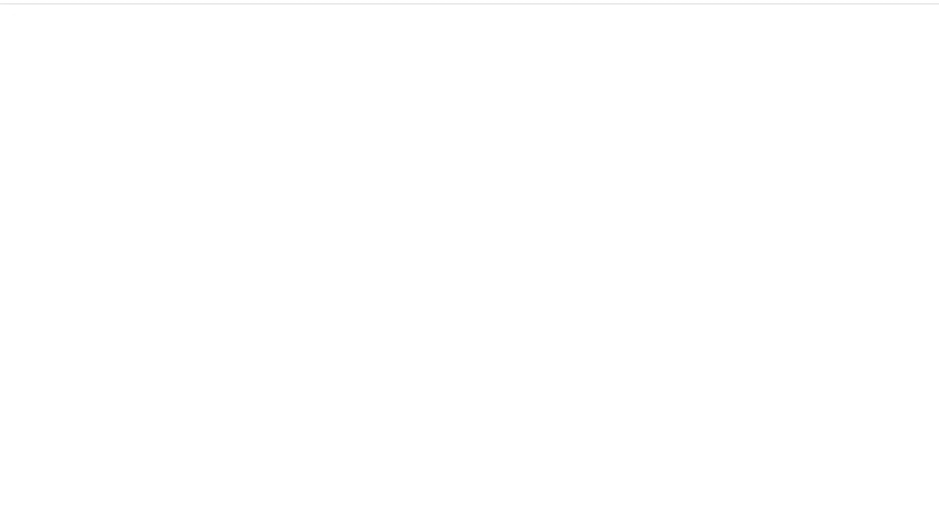
pyautogui.write('un')
pyautogui.press('Return')
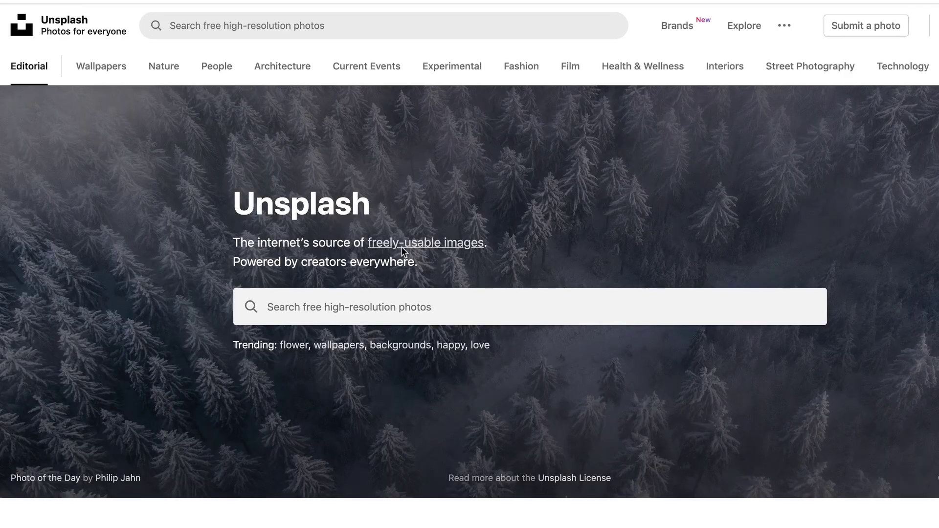
pyautogui.click(422, 302)
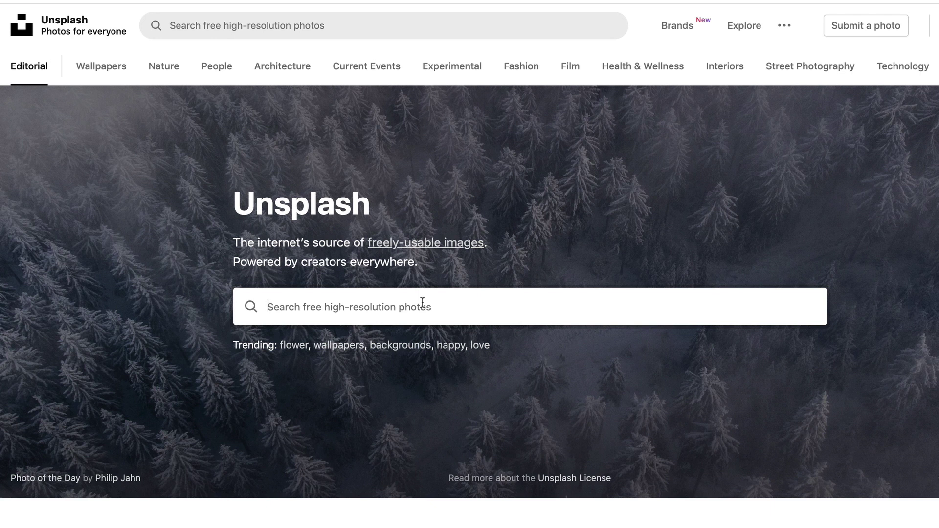
pyautogui.write('beac')
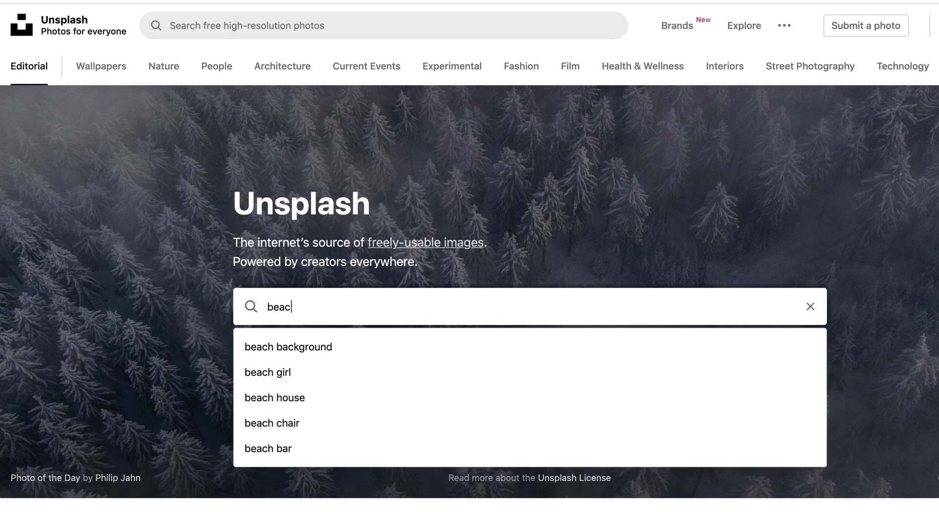
pyautogui.press('Return')
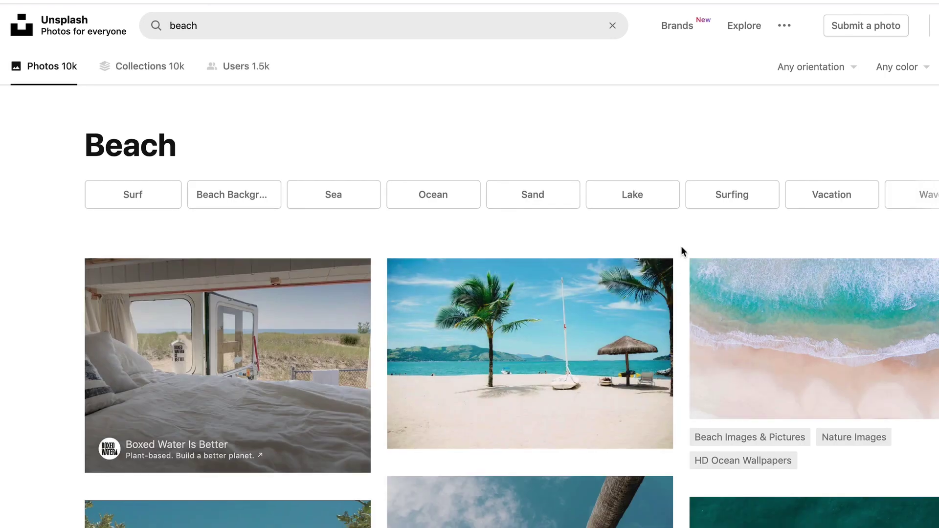
# Step: Download the aerial beach photo with turquoise waves, orange sand and two small figures from the Unsplash results
pyautogui.scroll(-6, 681, 245)
pyautogui.scroll(-4, 681, 249)
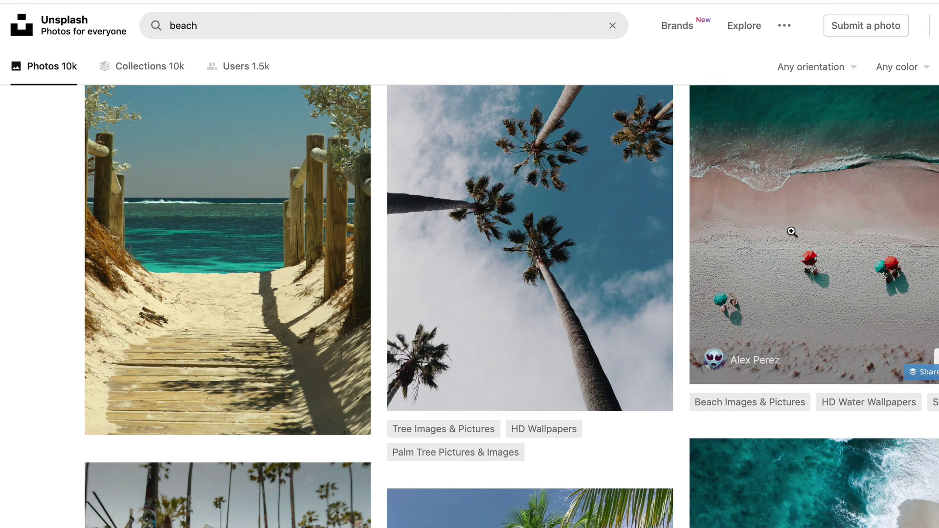
pyautogui.scroll(-3, 686, 221)
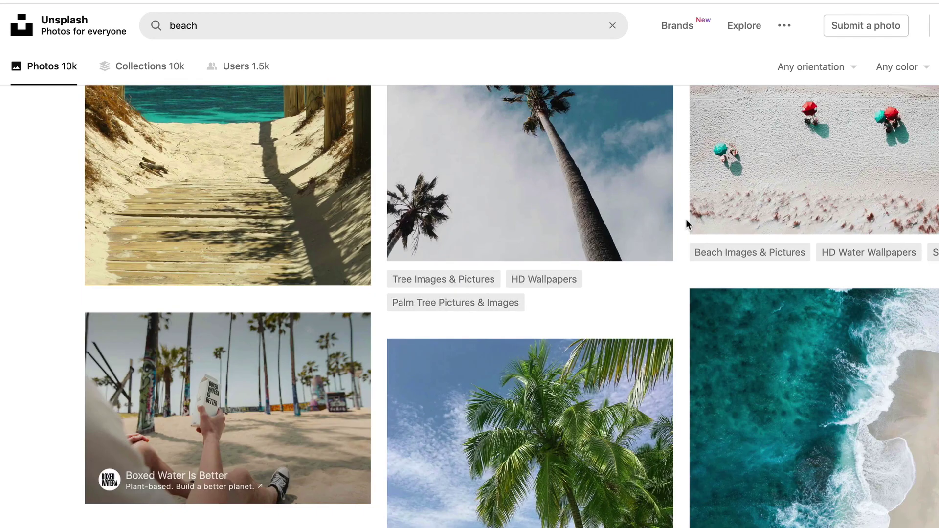
pyautogui.scroll(-10, 686, 221)
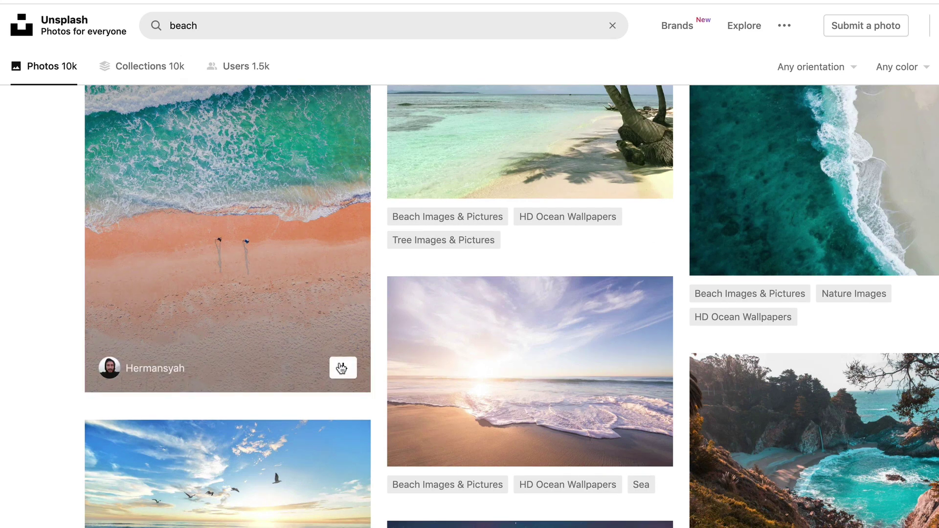
pyautogui.click(345, 370)
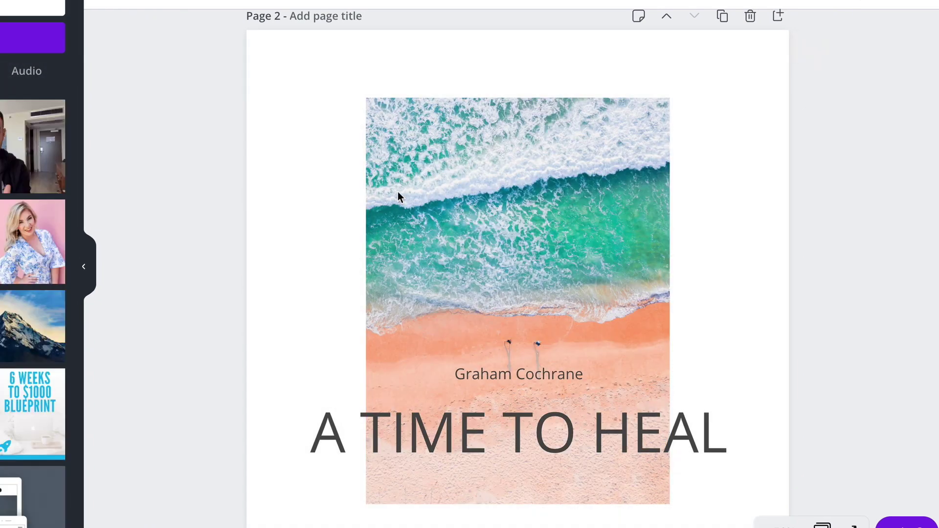
# Step: Enlarge the aerial beach photo behind the page 2 text until it covers the whole page
pyautogui.click(398, 192)
pyautogui.moveTo(366, 97); pyautogui.dragTo(270, 38)
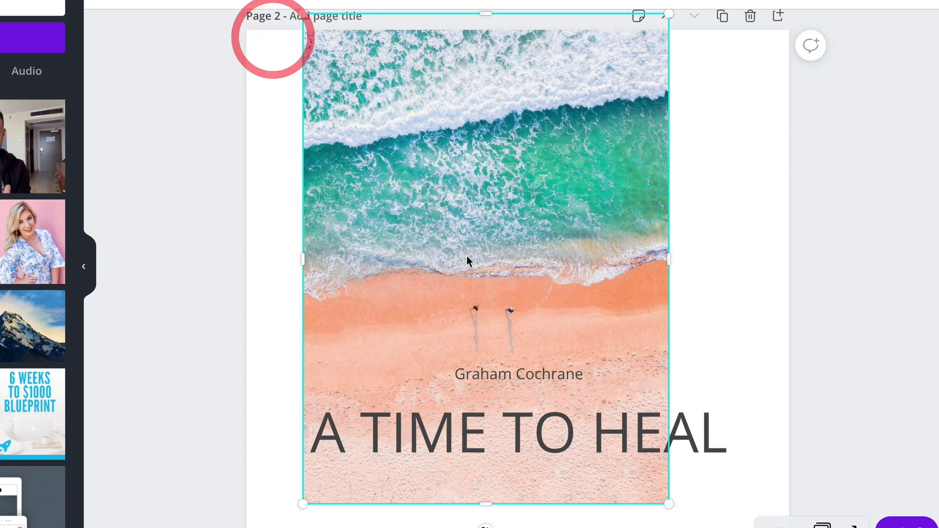
pyautogui.click(88, 280)
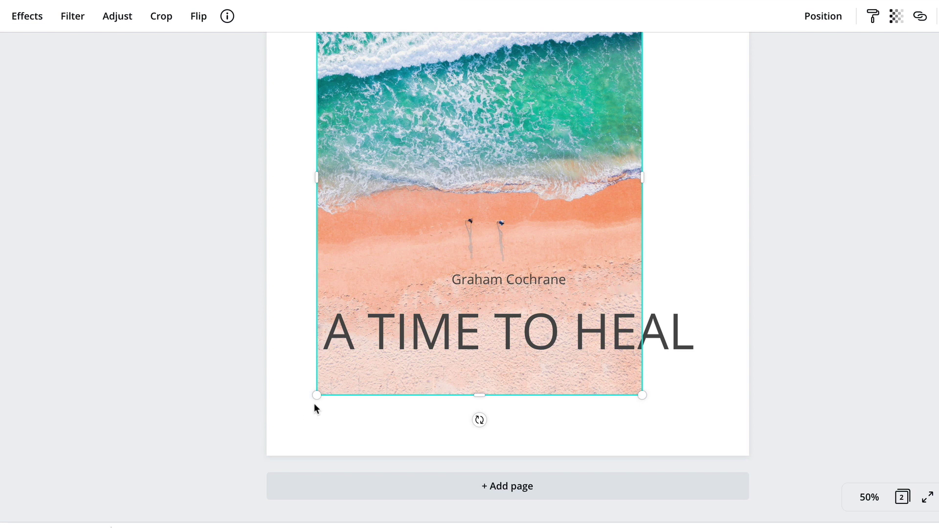
pyautogui.moveTo(315, 396); pyautogui.dragTo(263, 466)
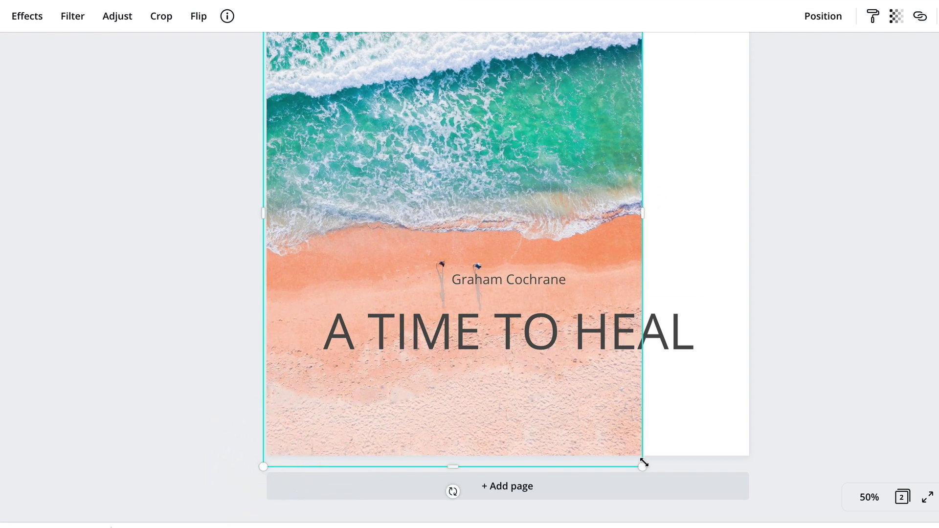
pyautogui.moveTo(642, 465); pyautogui.dragTo(827, 506)
pyautogui.scroll(5, 779, 327)
pyautogui.scroll(-4, 779, 324)
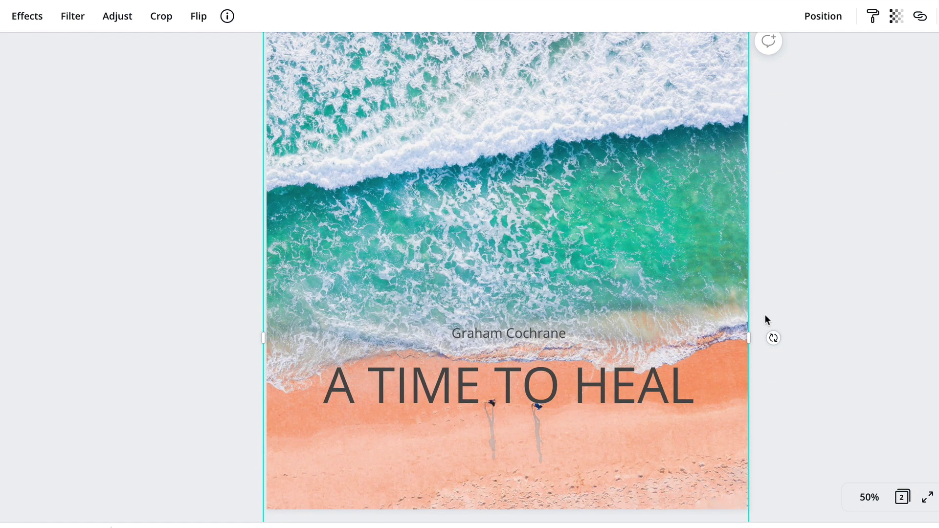
# Step: Shift the beach photo upward so the sand lies behind the artist name and title, and deselect it
pyautogui.moveTo(684, 266); pyautogui.dragTo(687, 209)
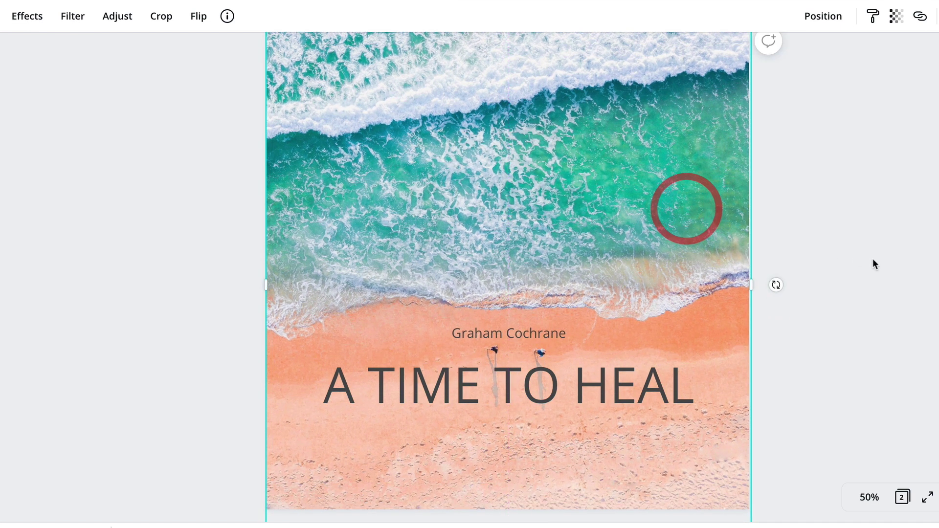
pyautogui.click(876, 259)
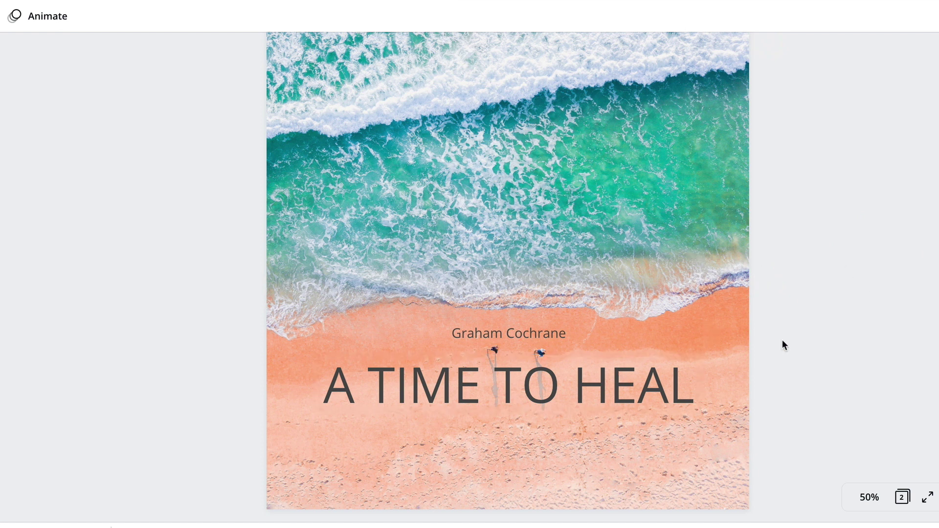
pyautogui.scroll(1, 782, 339)
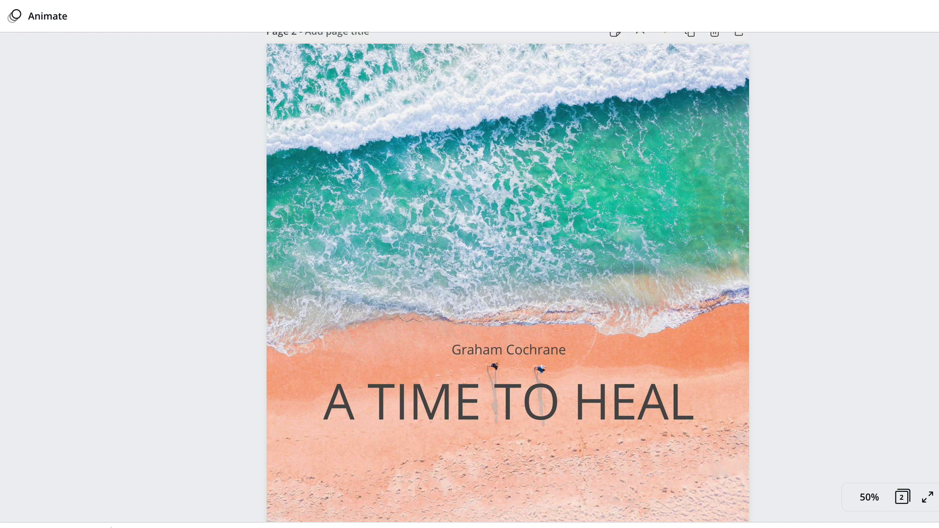
pyautogui.scroll(-1, 787, 414)
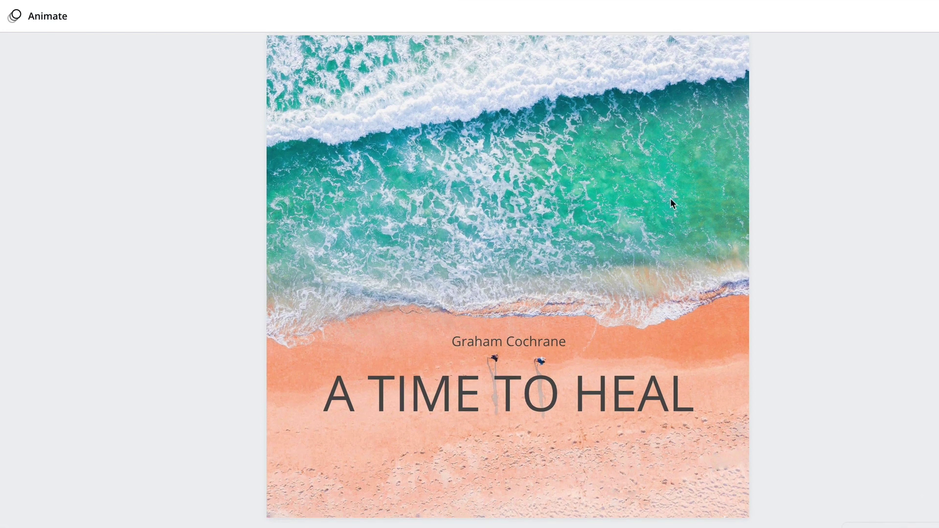
# Step: Change the text color of the "A TIME TO HEAL" title and the artist name to white and deselect the text
pyautogui.click(560, 400)
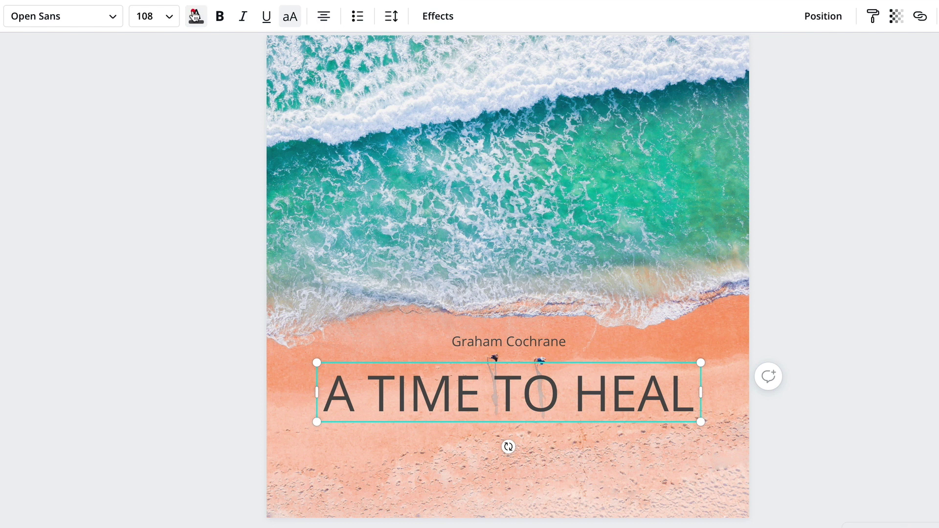
pyautogui.click(191, 13)
pyautogui.click(102, 154)
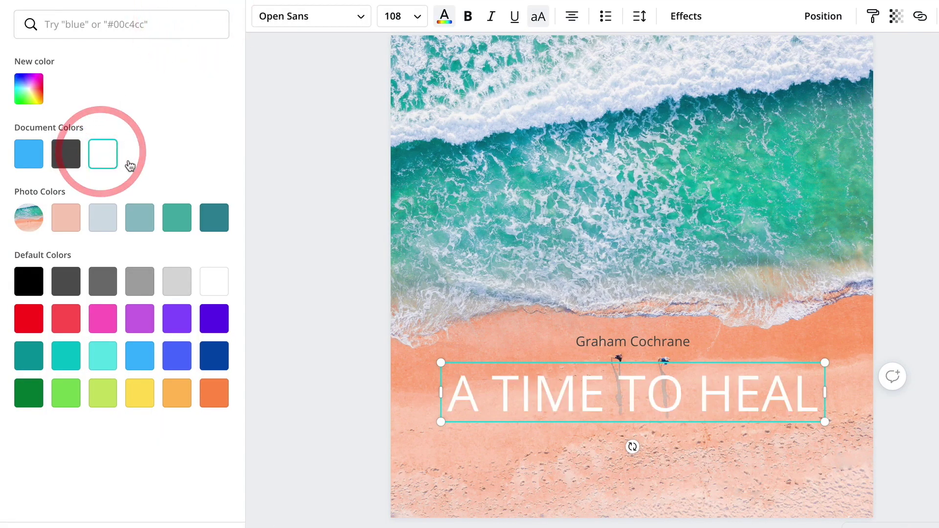
pyautogui.click(599, 341)
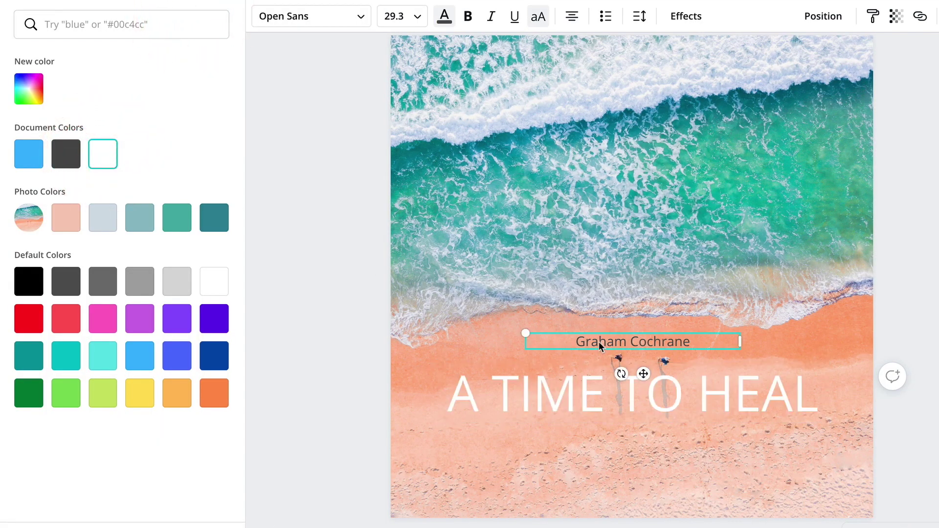
pyautogui.click(103, 155)
pyautogui.click(928, 420)
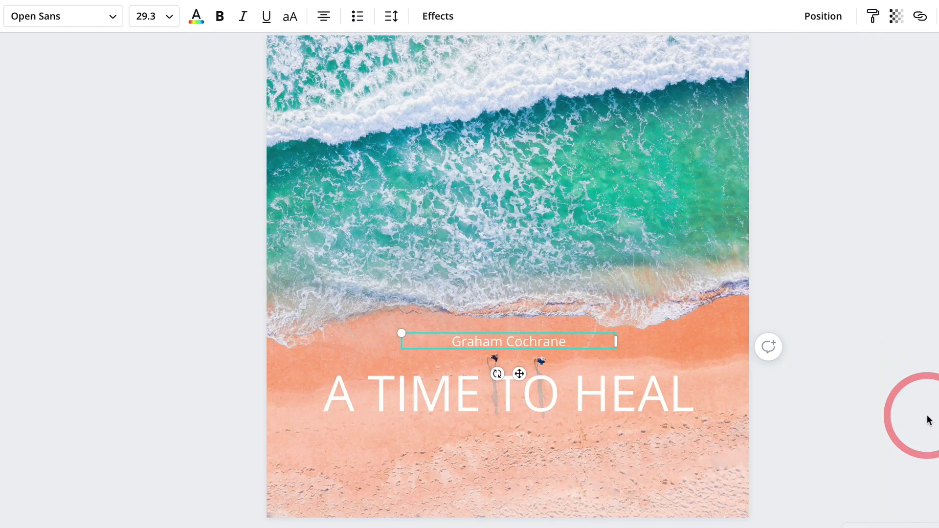
pyautogui.click(826, 435)
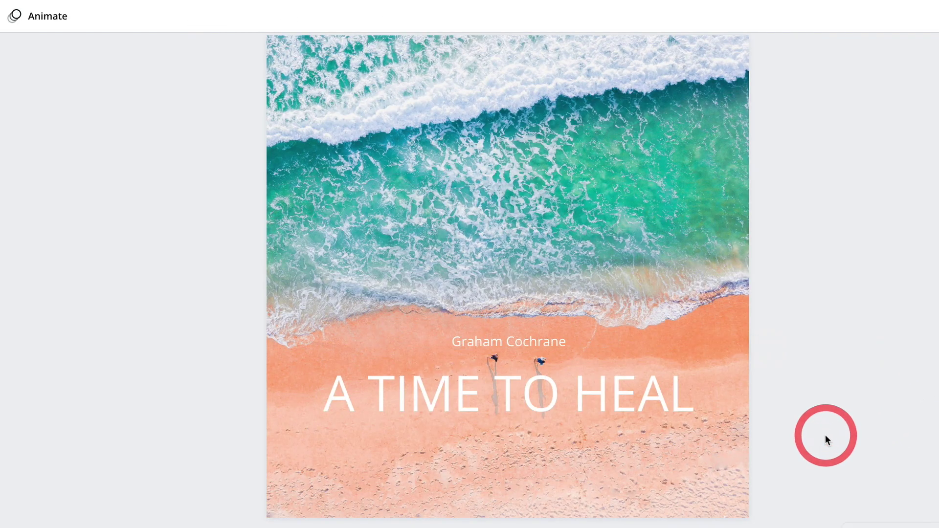
# Step: Increase the transparency of the beach background photo on page 2 so it looks faded behind the text
pyautogui.click(697, 480)
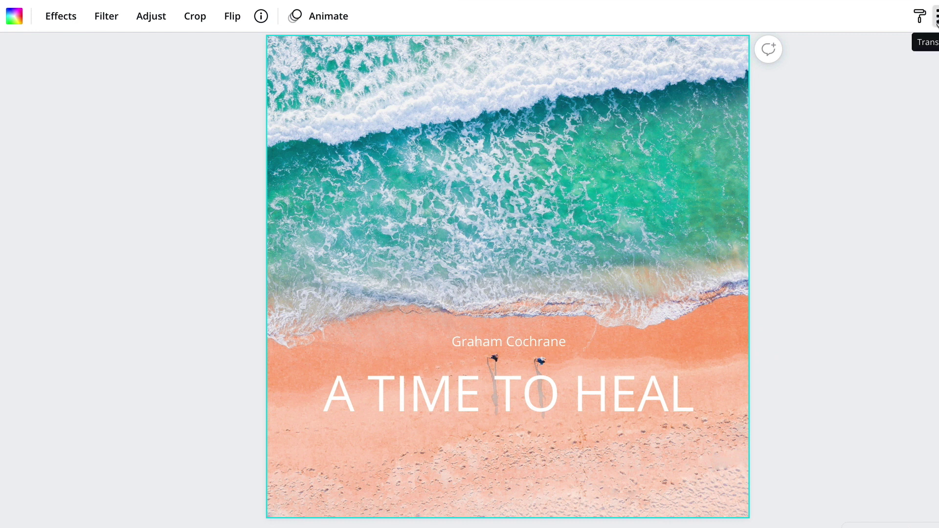
pyautogui.click(936, 18)
pyautogui.moveTo(901, 56); pyautogui.dragTo(860, 56)
pyautogui.click(864, 216)
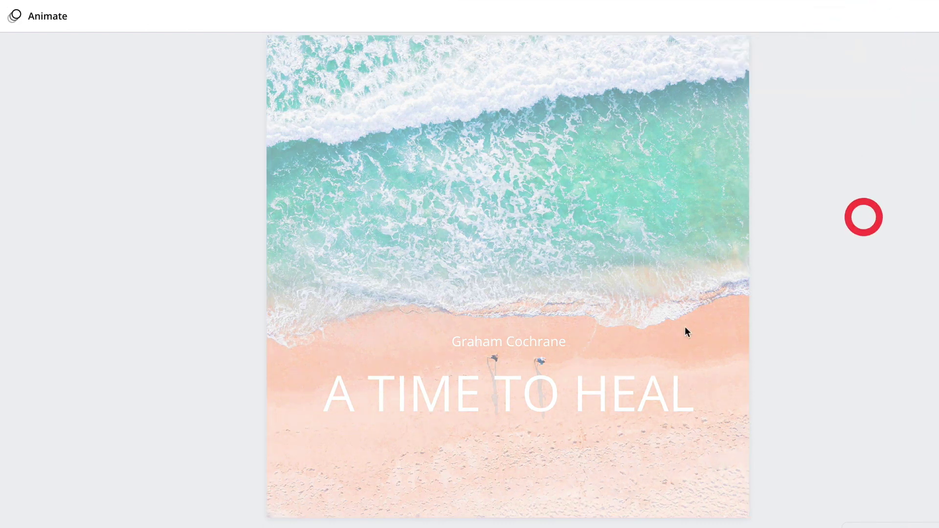
# Step: Try dark gray and black on the "A TIME TO HEAL" title, then recolor it and the artist name medium gray
pyautogui.click(589, 378)
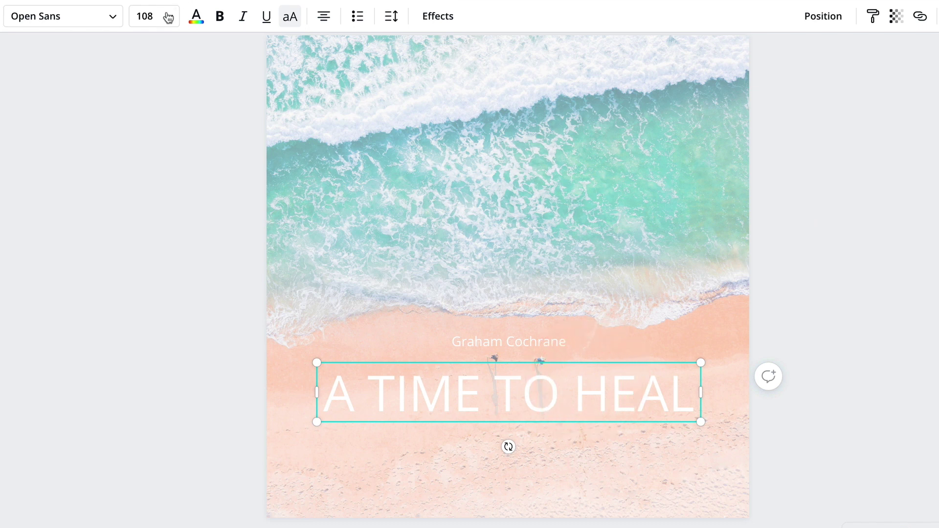
pyautogui.click(196, 18)
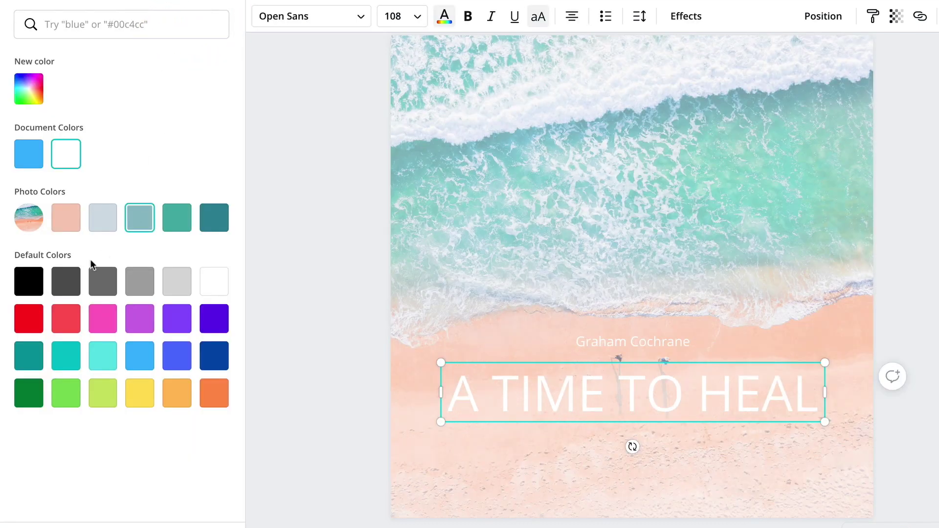
pyautogui.click(74, 283)
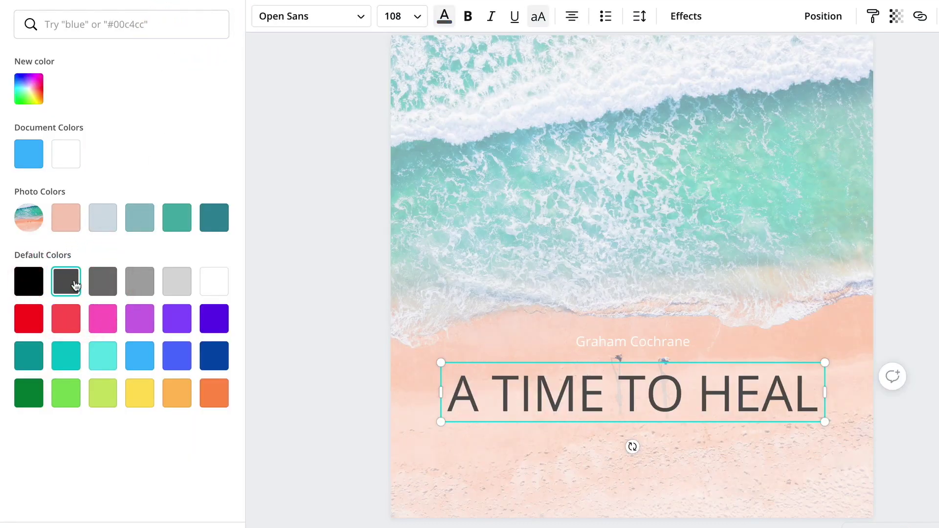
pyautogui.click(30, 285)
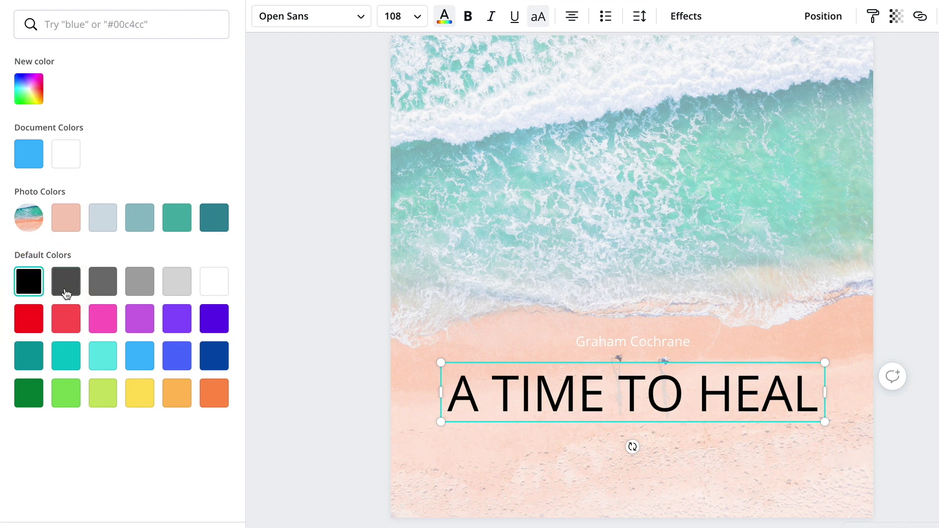
pyautogui.click(105, 292)
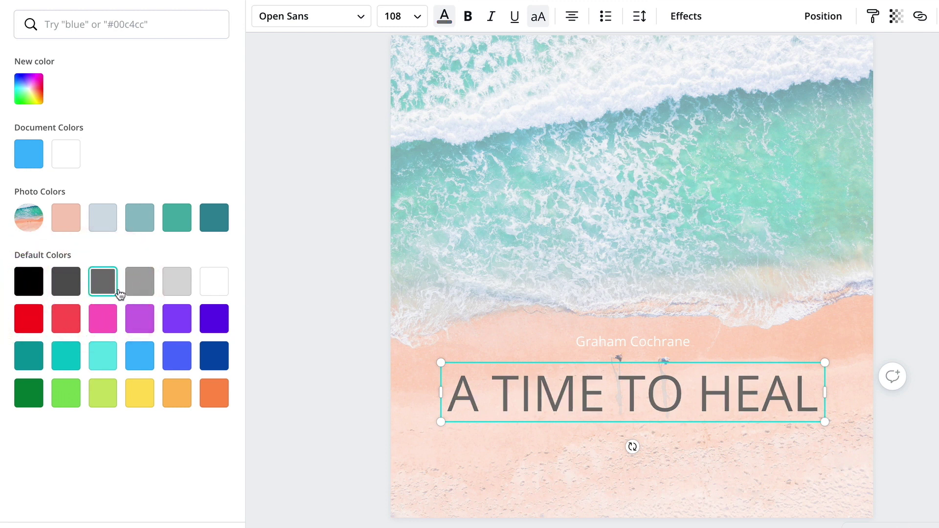
pyautogui.click(638, 338)
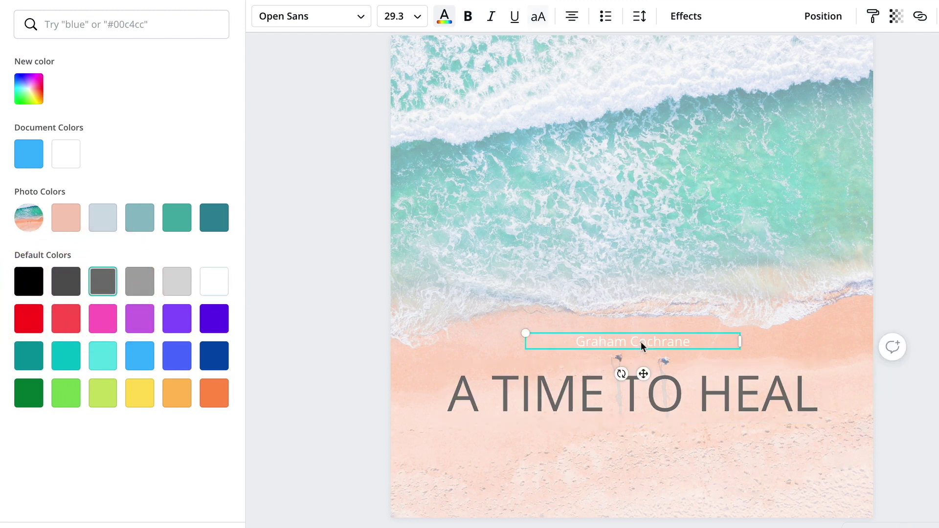
pyautogui.click(108, 280)
pyautogui.click(922, 389)
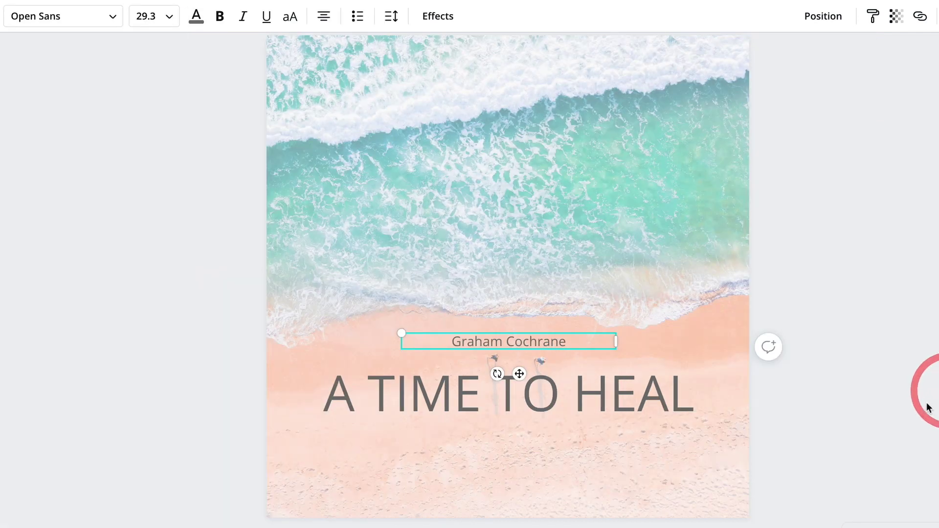
pyautogui.click(869, 412)
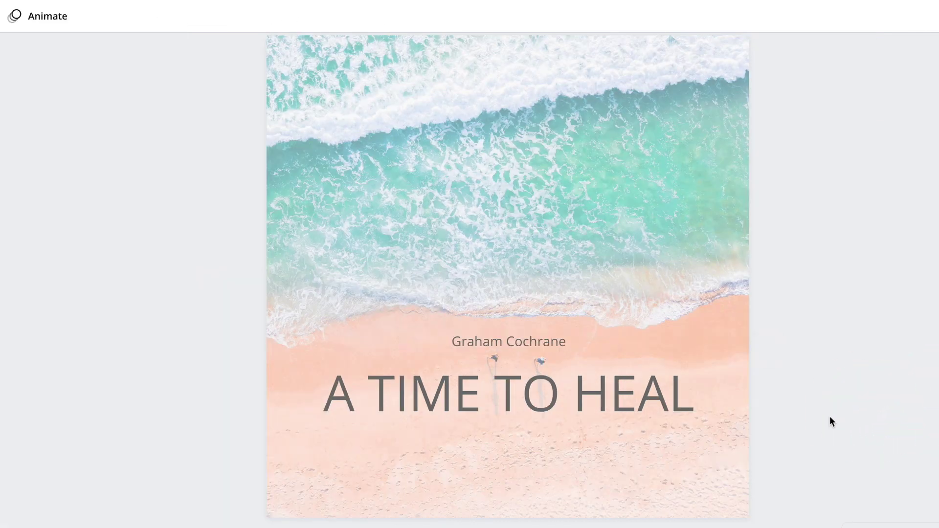
# Step: Recolor the "A TIME TO HEAL" title and the artist name with the dark gray beside black in the default colors
pyautogui.click(578, 408)
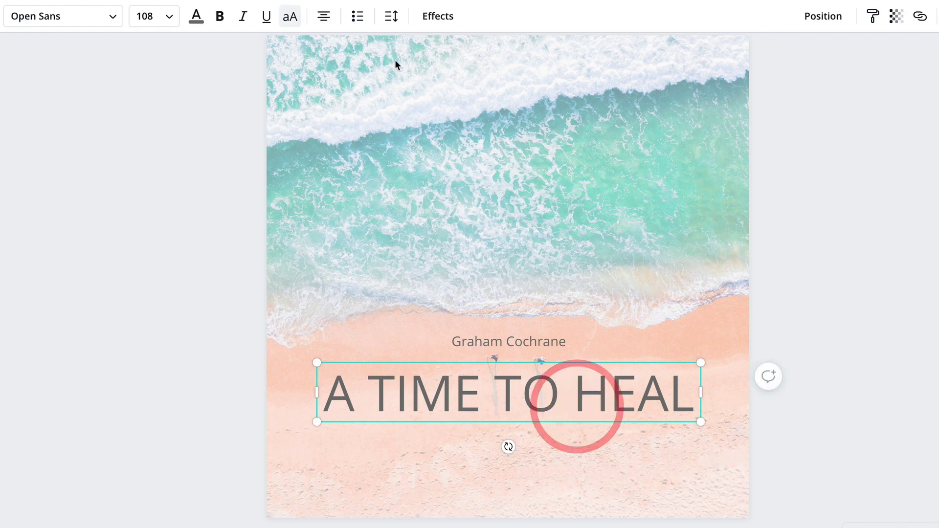
pyautogui.click(197, 19)
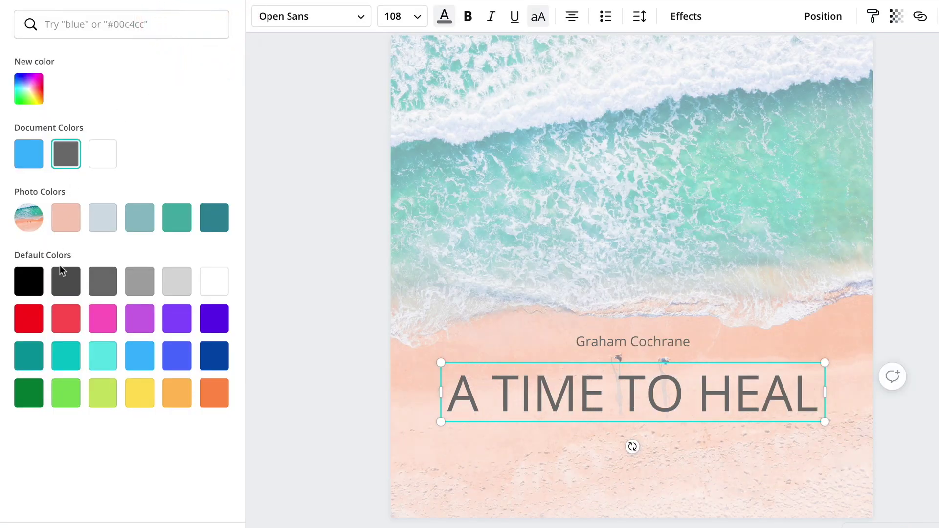
pyautogui.click(64, 286)
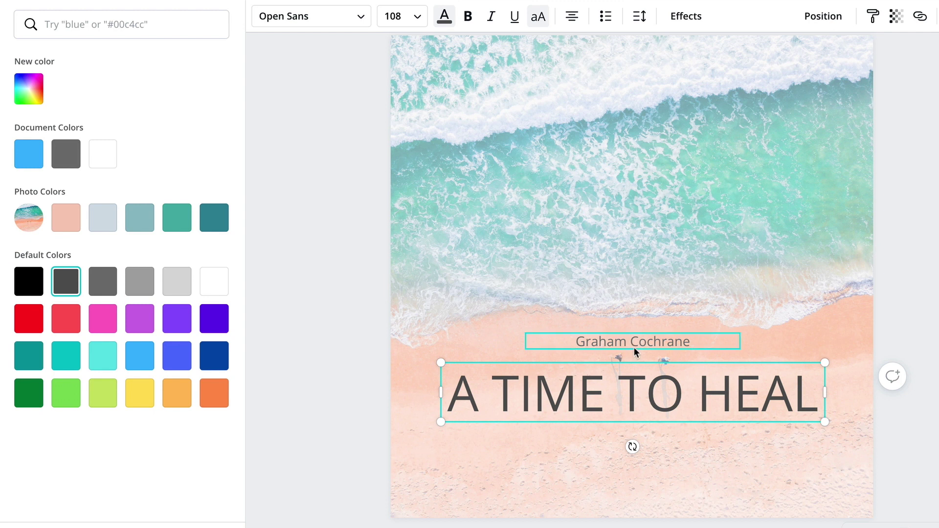
pyautogui.click(634, 348)
pyautogui.click(77, 286)
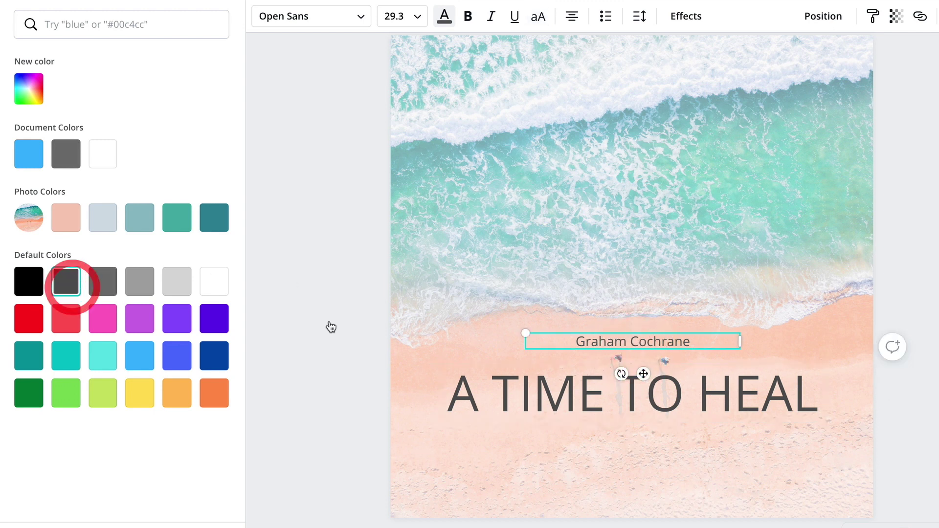
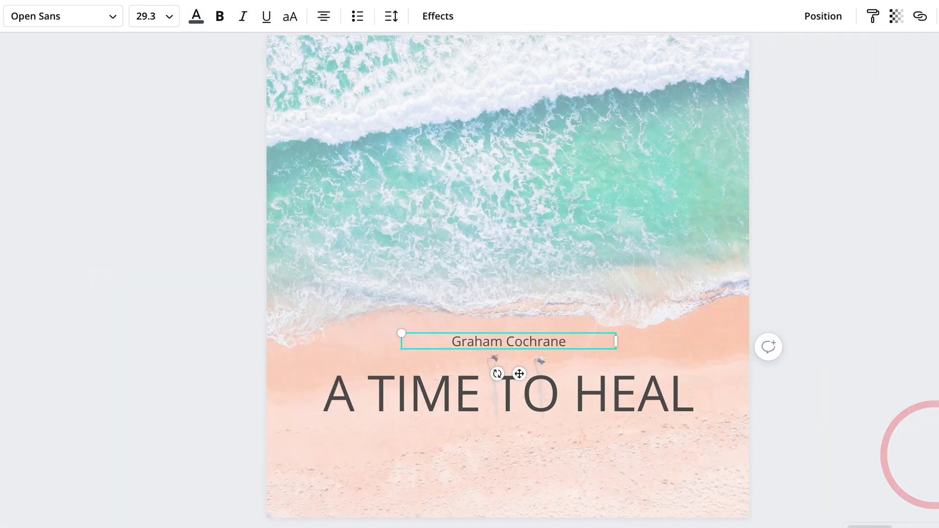
pyautogui.click(857, 403)
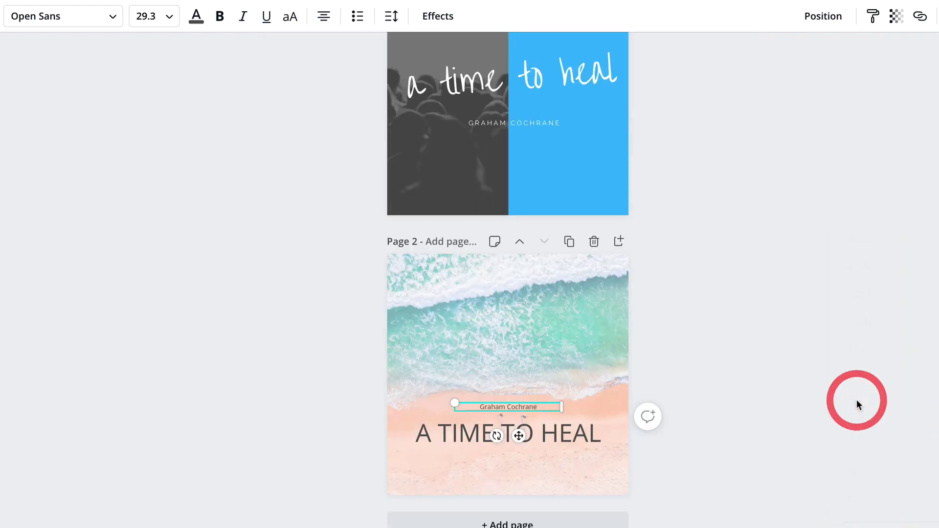
# Step: Move the "A TIME TO HEAL" title lower on the sand, away from the artist name and the two figures
pyautogui.click(759, 393)
pyautogui.moveTo(555, 430); pyautogui.dragTo(558, 457)
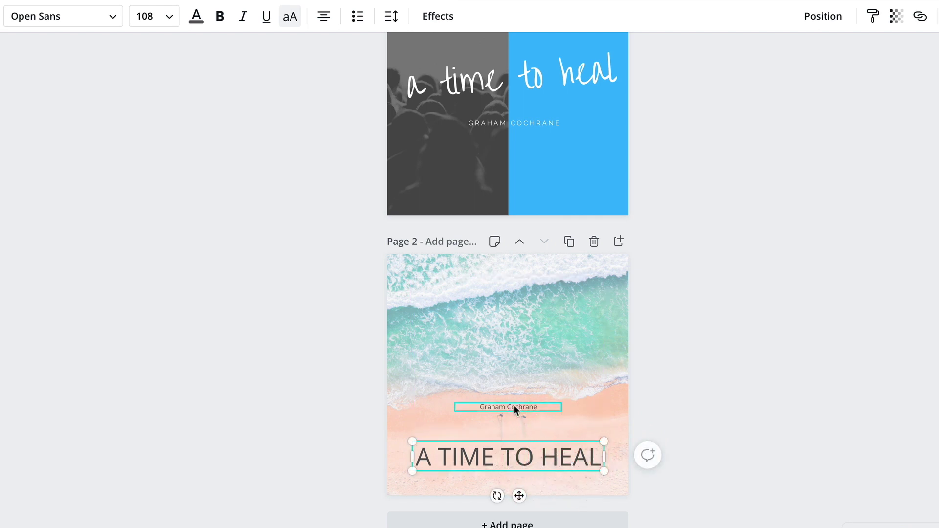
pyautogui.click(816, 435)
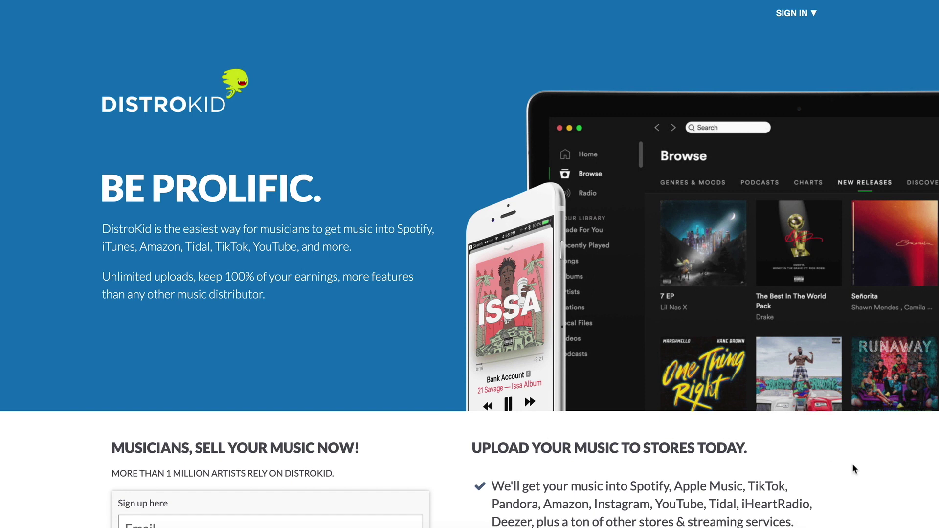
# Step: Switch to DistroKid, look through the existing releases and open the form for uploading new music
pyautogui.click(863, 491)
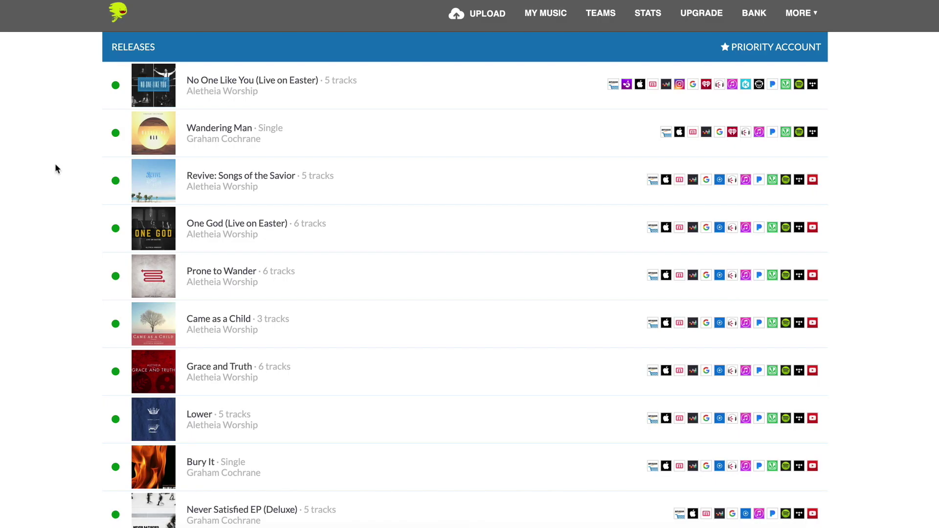
pyautogui.scroll(-7, 310, 164)
pyautogui.scroll(3, 311, 164)
pyautogui.scroll(4, 311, 164)
pyautogui.click(488, 20)
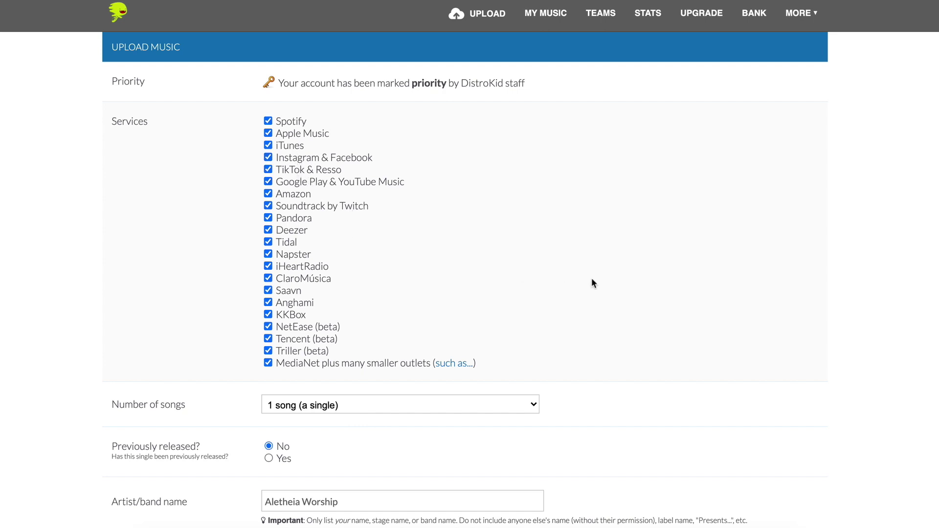
# Step: Check the number-of-songs setting and replace the artist/band name on the upload form with the solo artist's name
pyautogui.scroll(-3, 591, 277)
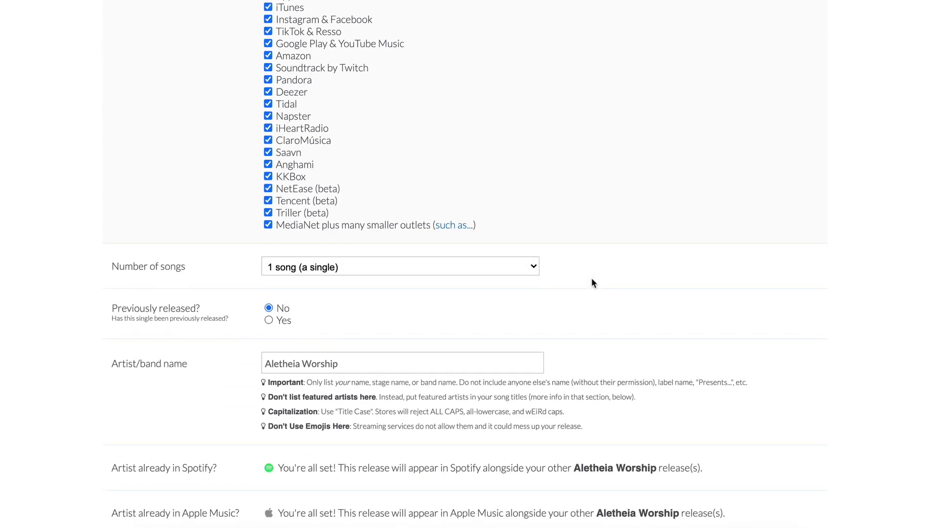
pyautogui.click(459, 271)
pyautogui.click(663, 293)
pyautogui.scroll(-1, 396, 328)
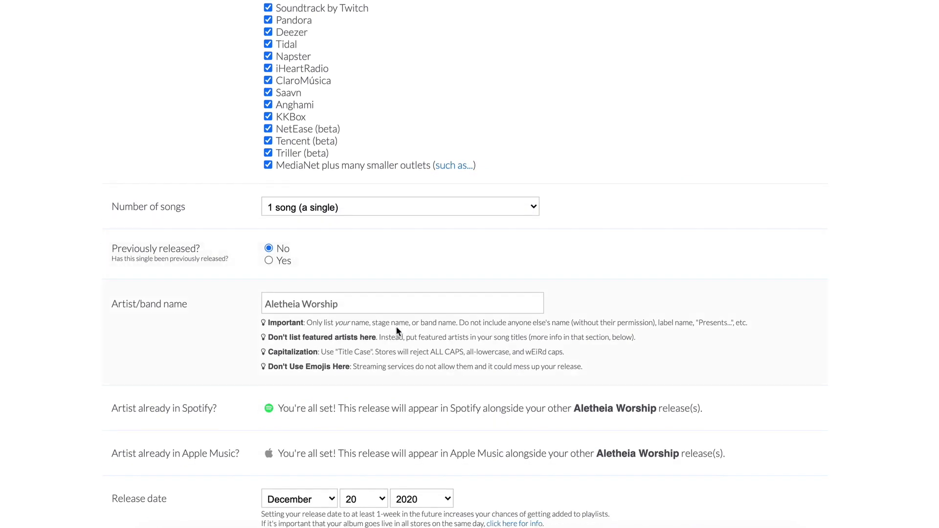
pyautogui.tripleClick(353, 304)
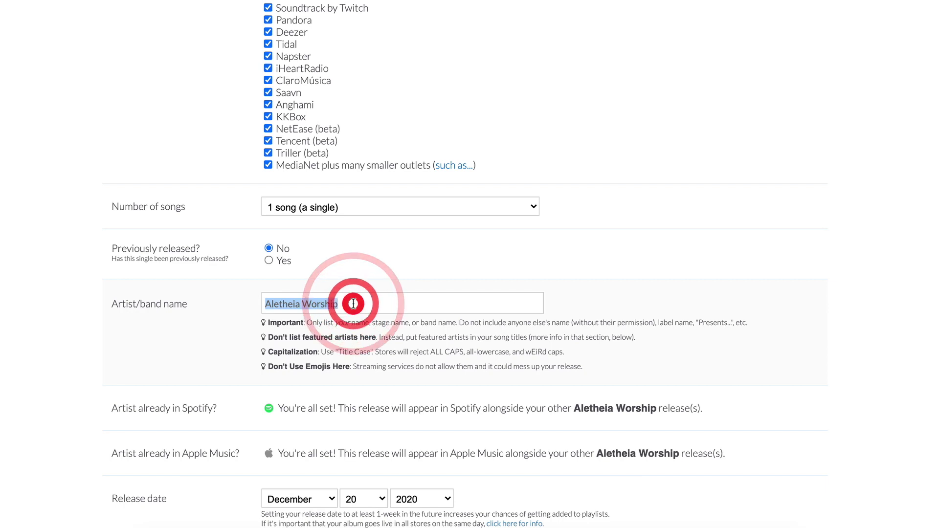
pyautogui.write('Graham Cochrane')
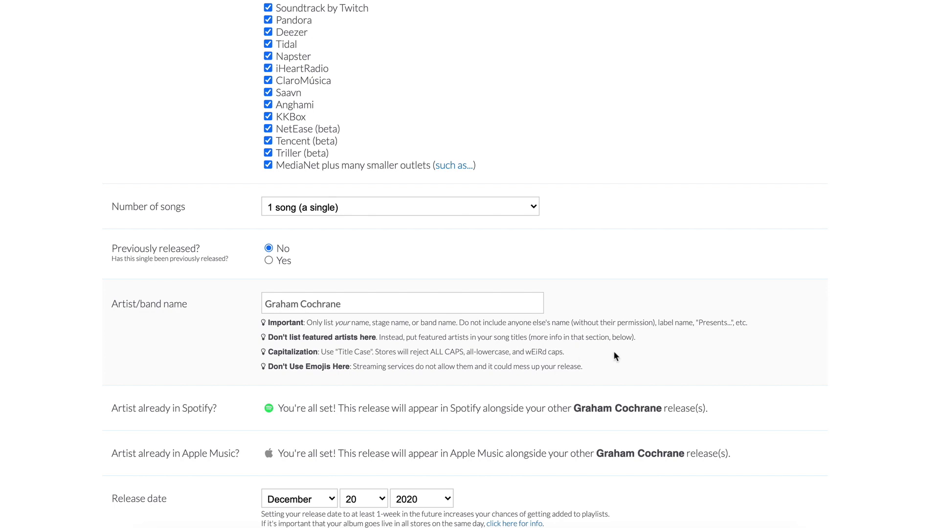
# Step: Set the release date of the single to December 29, 2020
pyautogui.scroll(-3, 756, 360)
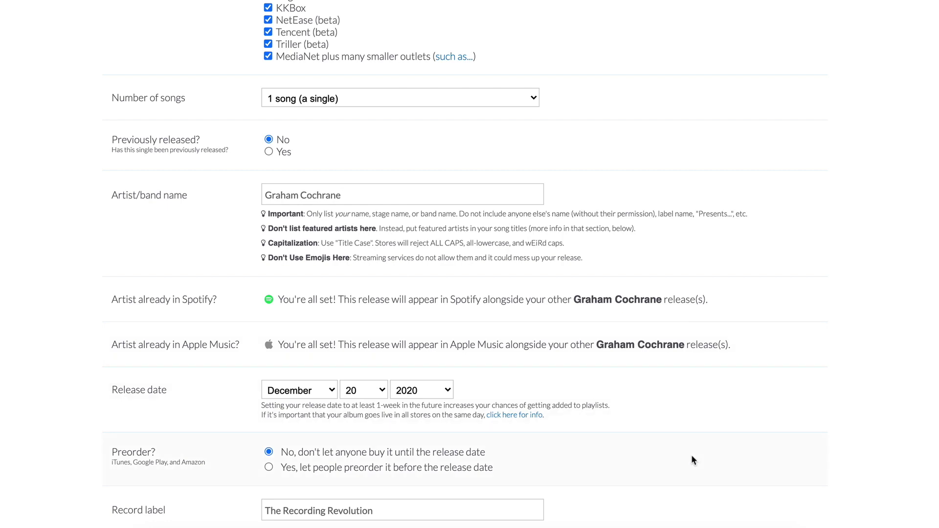
pyautogui.scroll(-2, 573, 418)
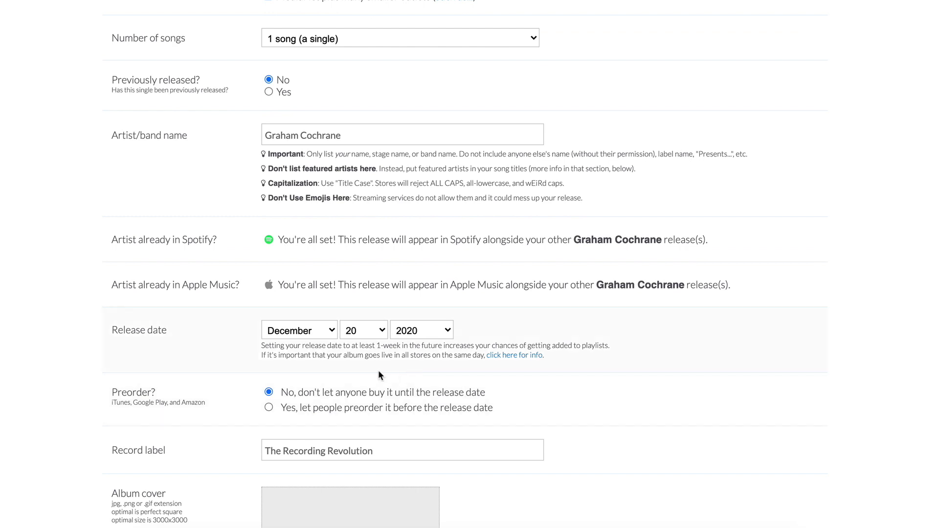
pyautogui.click(382, 330)
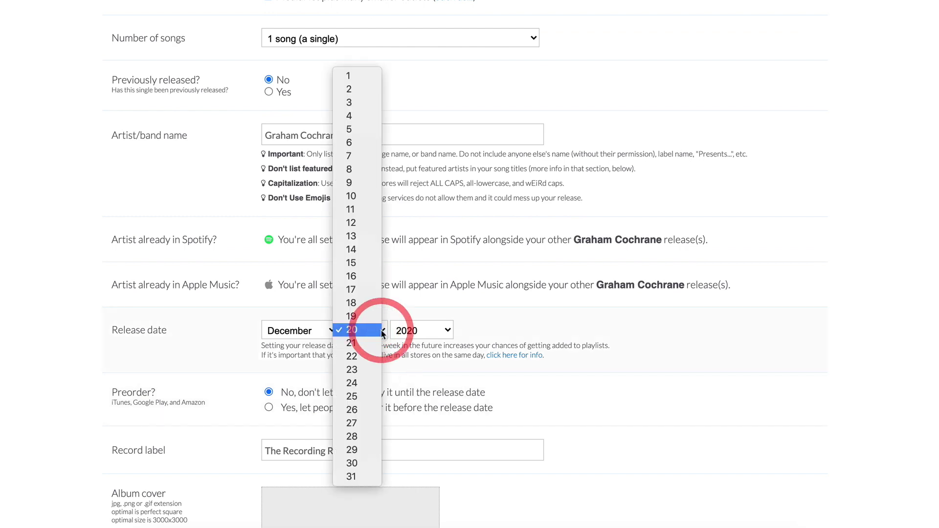
pyautogui.click(369, 449)
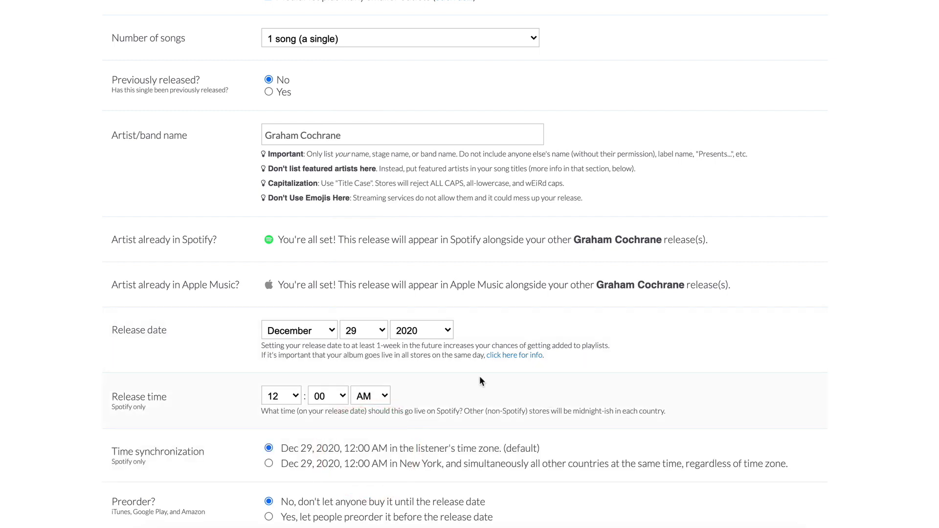
# Step: Add the file "a time to heal.png" from the recent files as the album cover
pyautogui.scroll(-3, 480, 380)
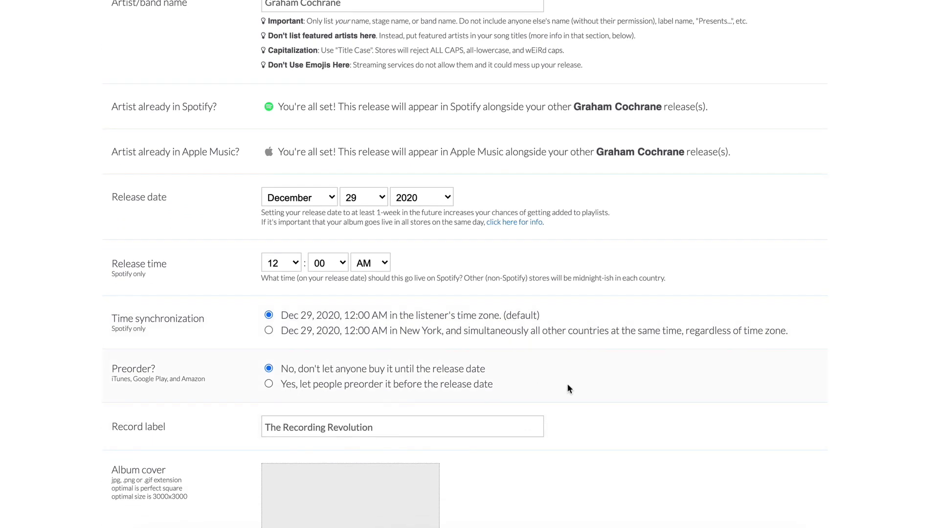
pyautogui.scroll(-3, 568, 385)
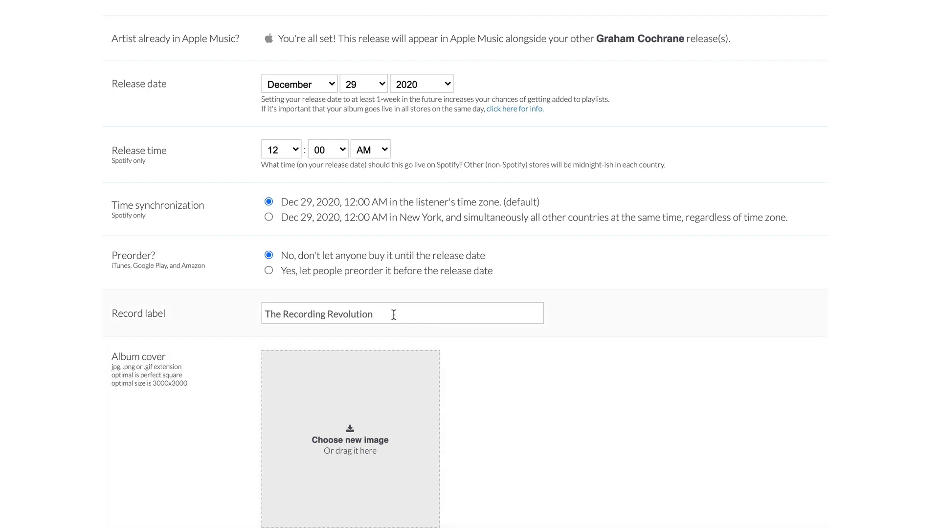
pyautogui.scroll(-3, 527, 382)
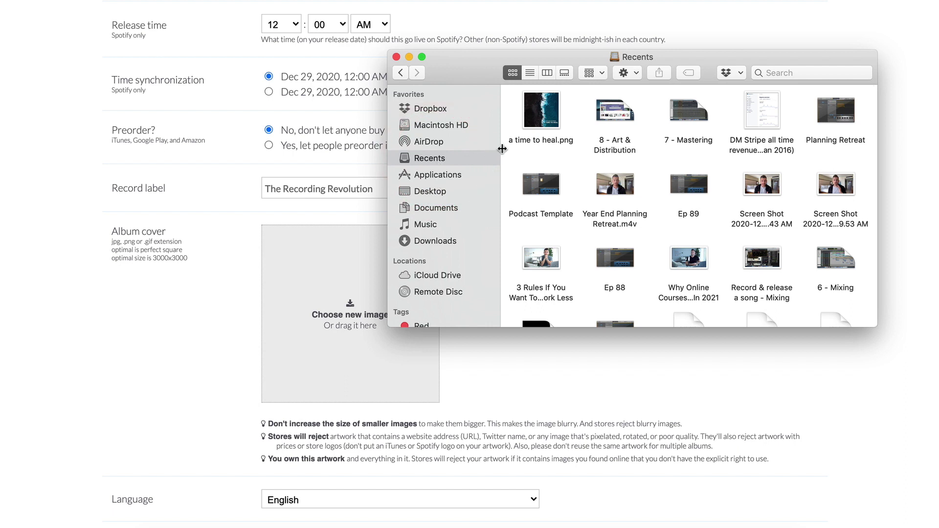
pyautogui.click(541, 111)
pyautogui.press('space')
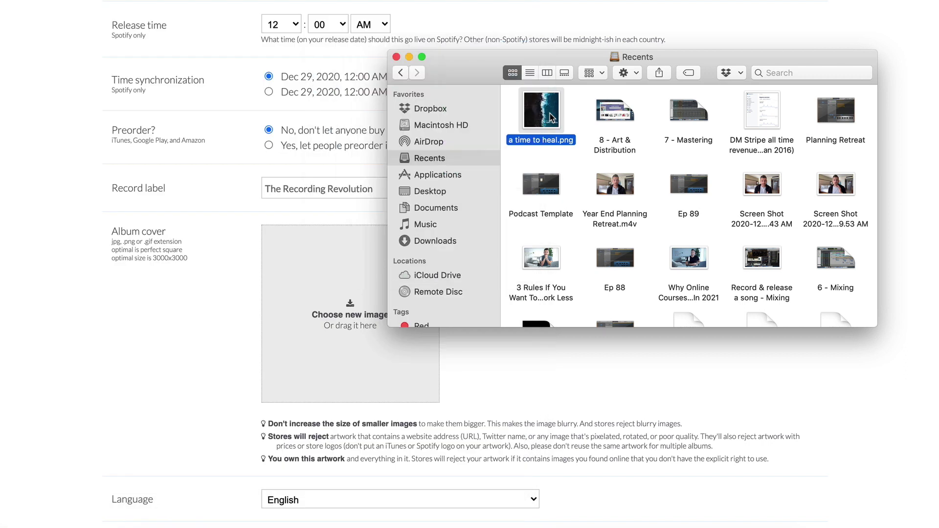
pyautogui.moveTo(552, 117)
pyautogui.mouseDown()
pyautogui.moveTo(325, 271)
pyautogui.moveTo(336, 317)
pyautogui.mouseUp()
# Step: Set the single's primary genre to Rock
pyautogui.scroll(-4, 605, 406)
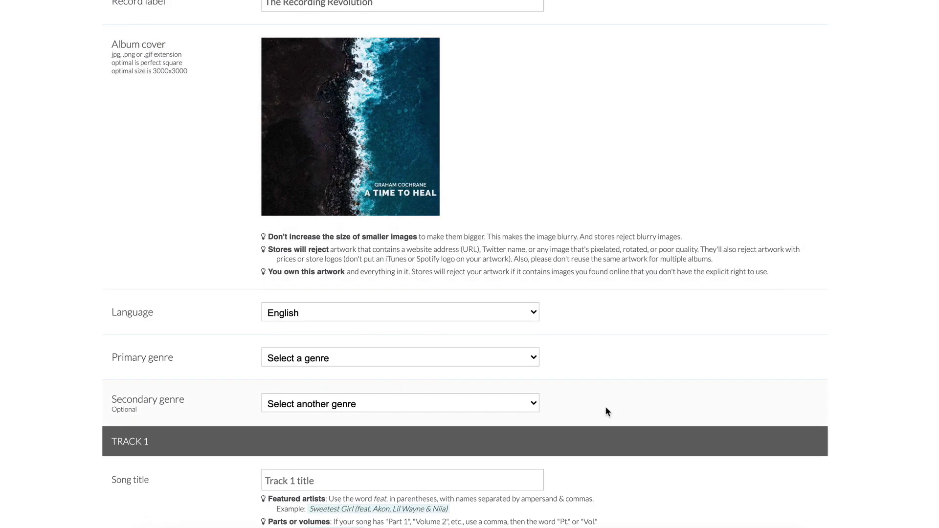
pyautogui.click(488, 362)
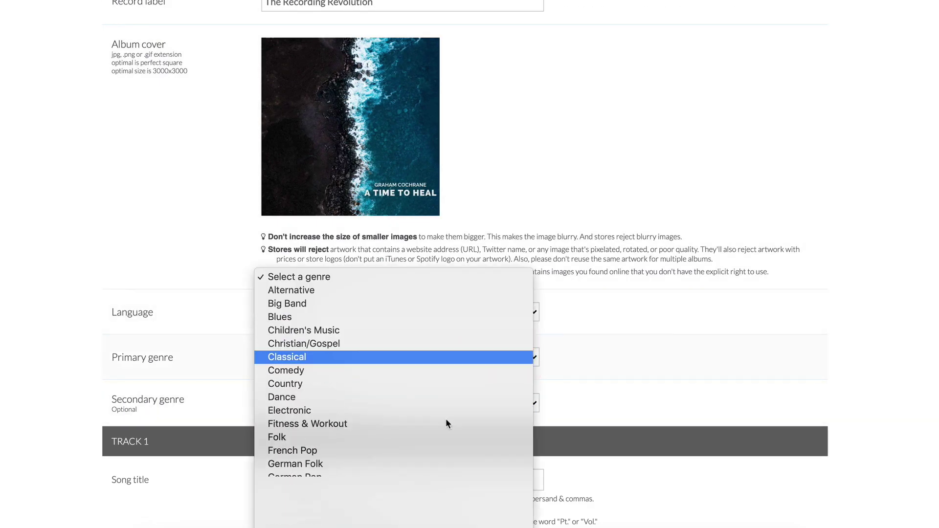
pyautogui.scroll(-5, 445, 419)
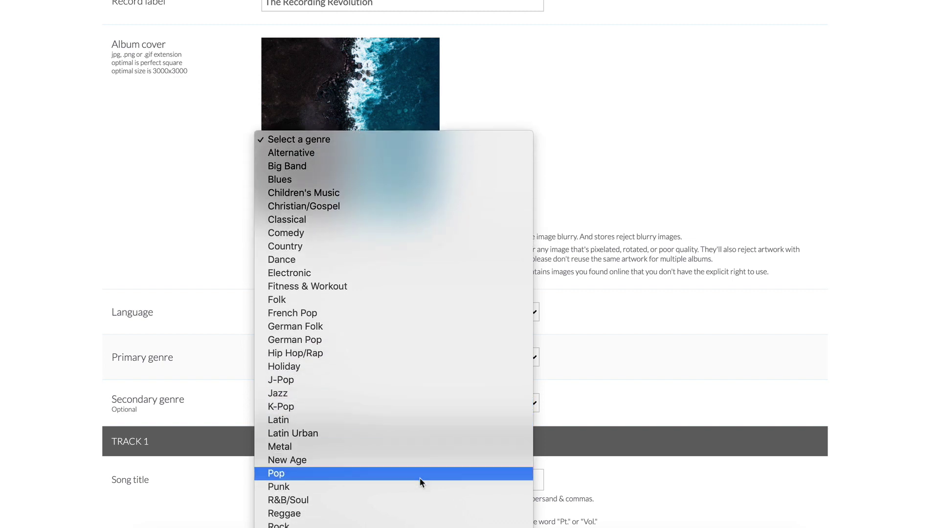
pyautogui.click(394, 525)
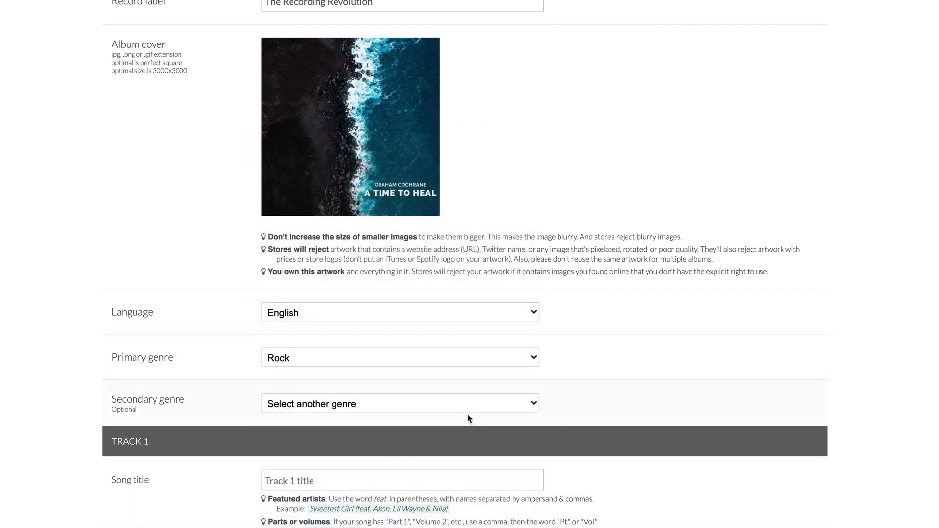
# Step: Enter "A Time To Heal" as the song title of track 1
pyautogui.scroll(-2, 567, 394)
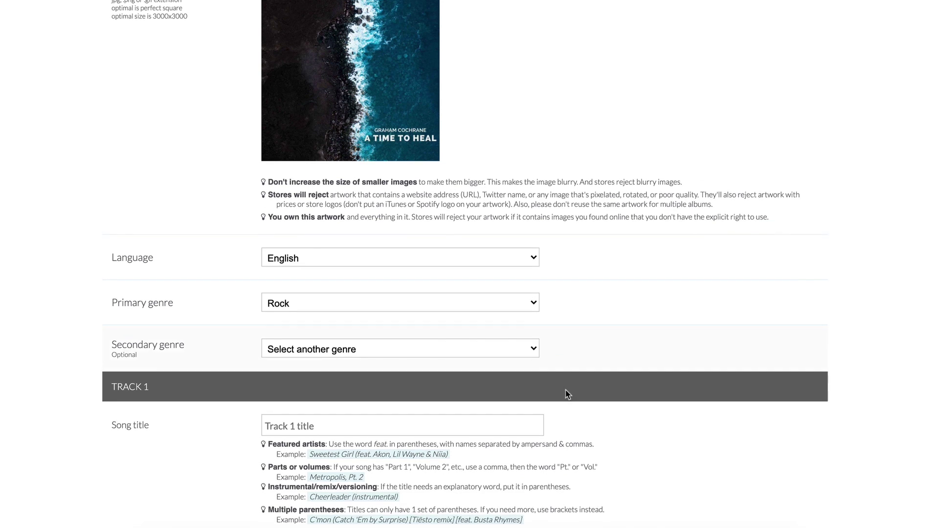
pyautogui.scroll(-2, 575, 395)
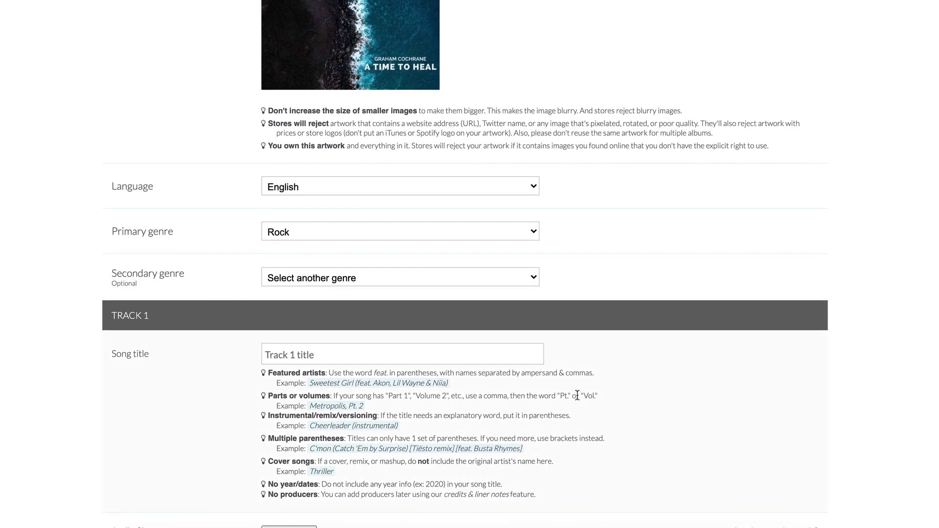
pyautogui.click(345, 357)
pyautogui.write('A Time To Heal')
# Step: Attach the mastered file "LANDR-A Time To Heal MIX-Medium-Balanced.wav" as the audio file of track 1
pyautogui.scroll(-3, 679, 411)
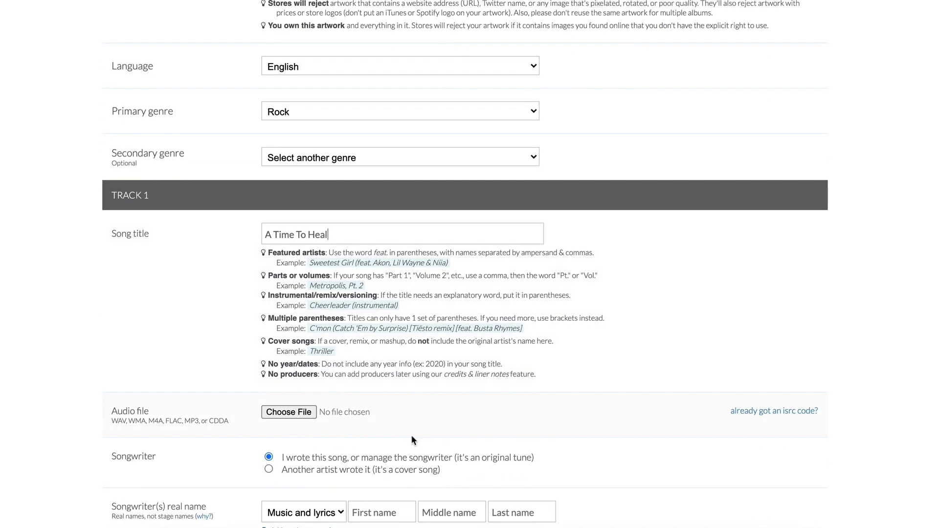
pyautogui.click(288, 412)
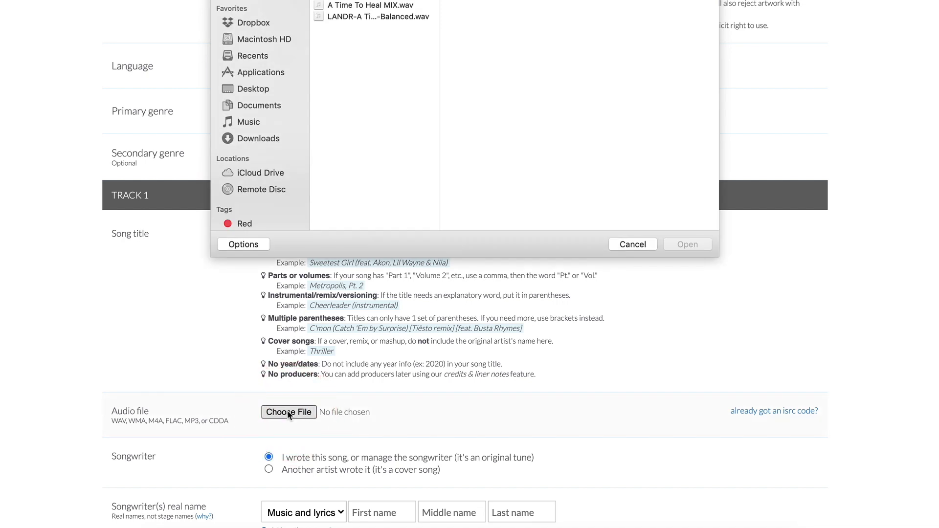
pyautogui.click(389, 18)
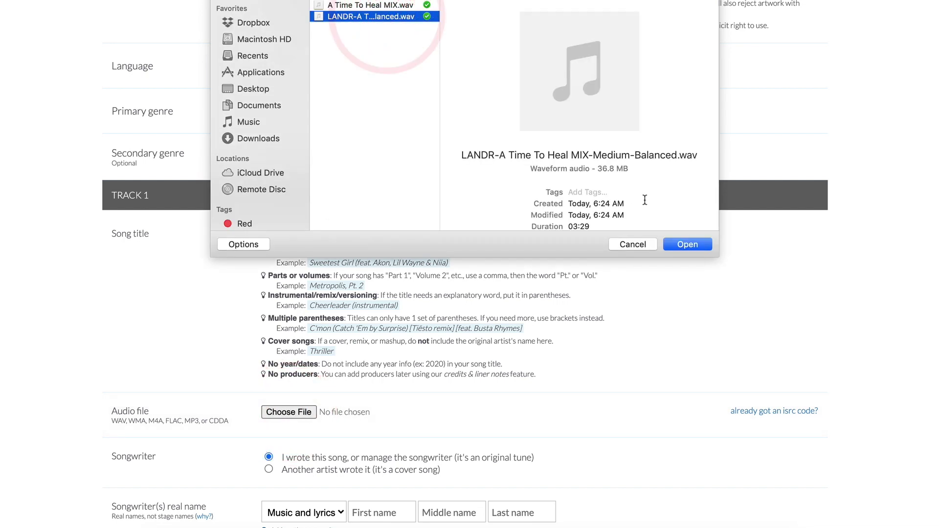
pyautogui.click(685, 244)
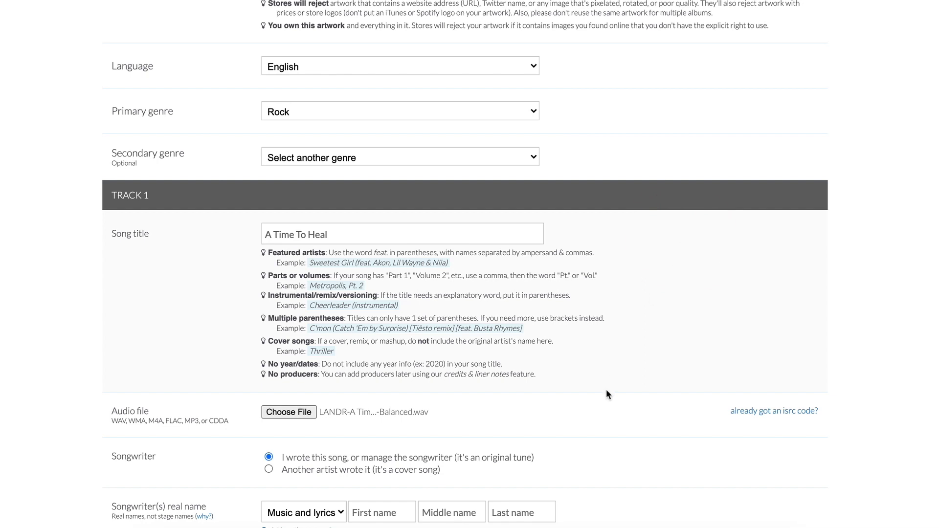
# Step: Enter the songwriter's real first and last name for track 1, leaving the middle name empty
pyautogui.scroll(-3, 606, 394)
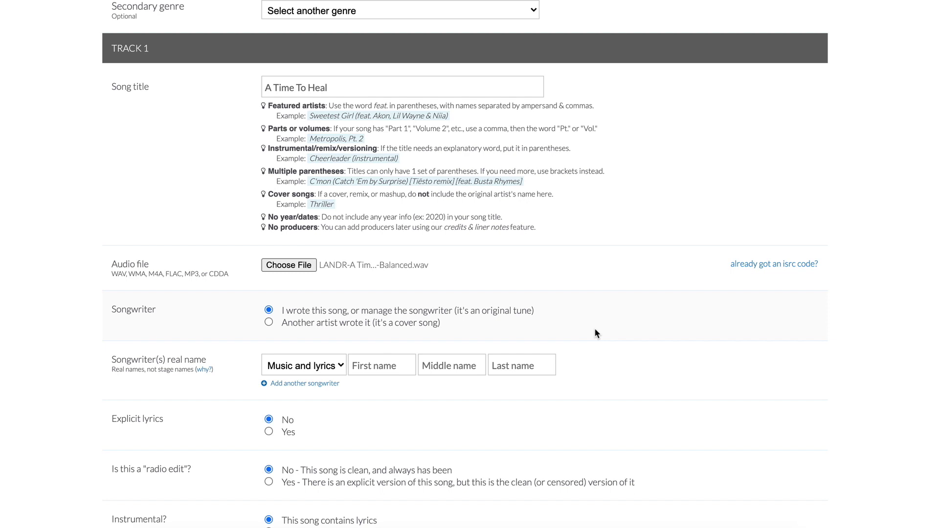
pyautogui.scroll(-2, 594, 333)
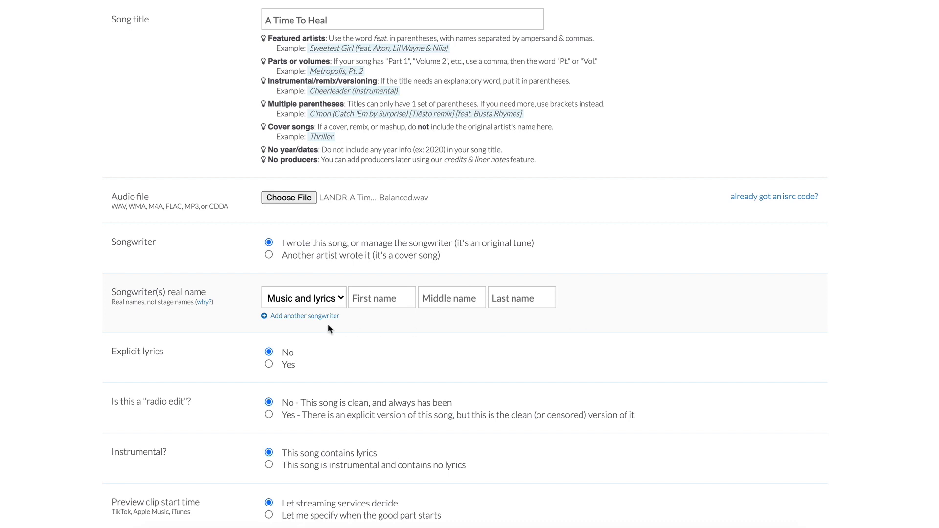
pyautogui.click(375, 300)
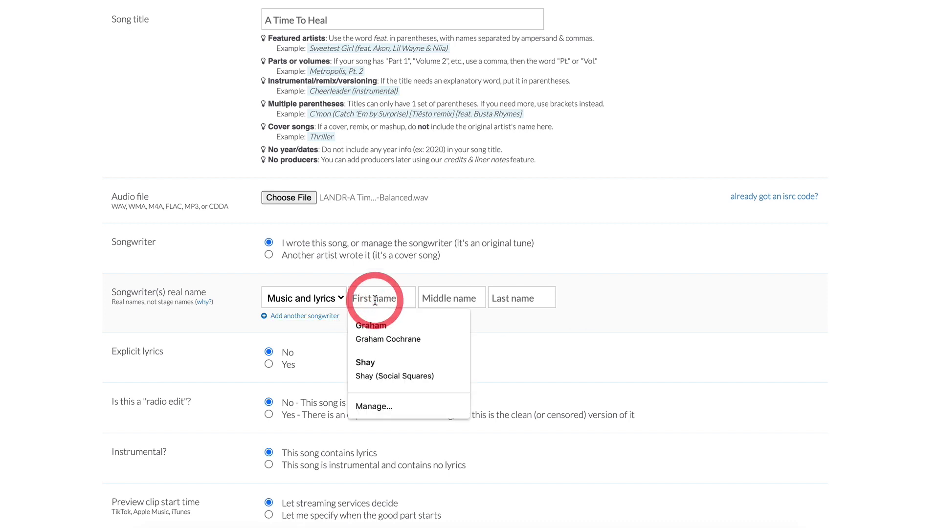
pyautogui.write('Graham')
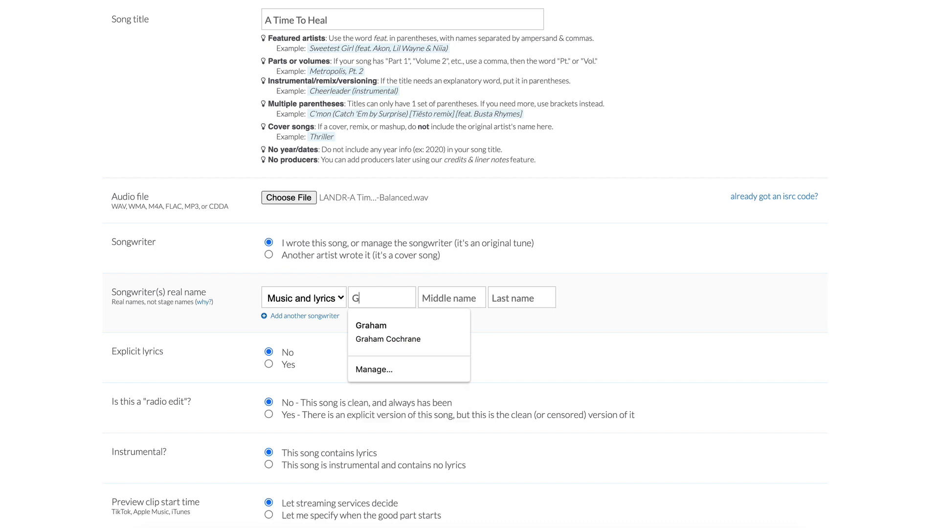
pyautogui.press('Tab')
pyautogui.write('Cochrane')
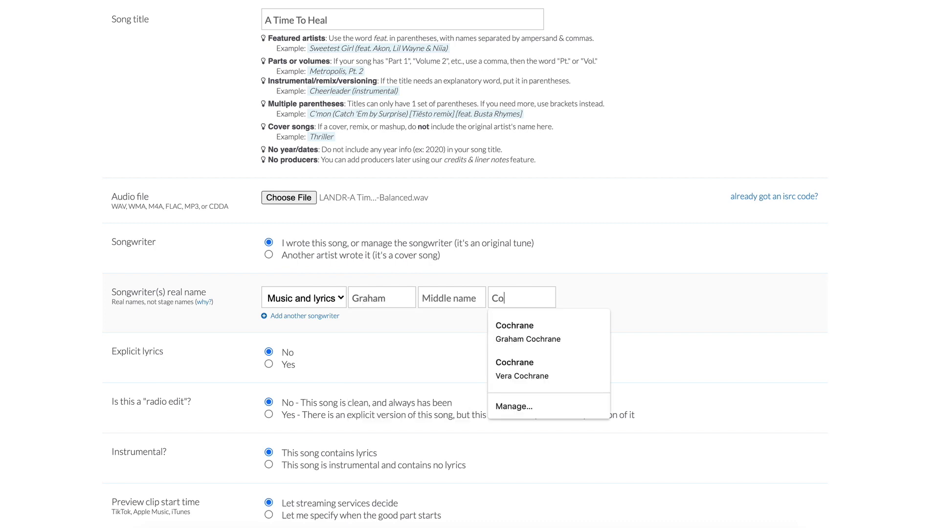
pyautogui.click(403, 345)
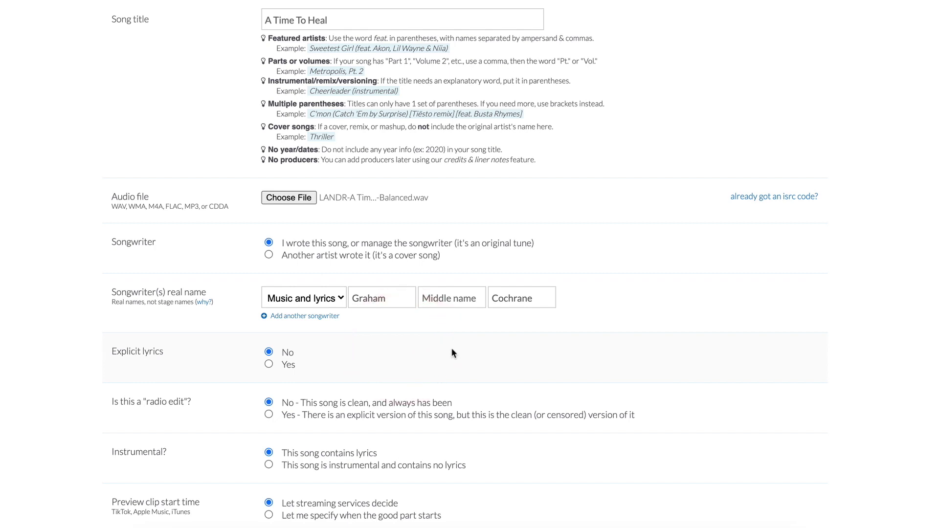
# Step: Review the explicit lyrics, radio edit, instrumental, preview clip and track price settings, and the optional paid extras
pyautogui.scroll(-5, 451, 347)
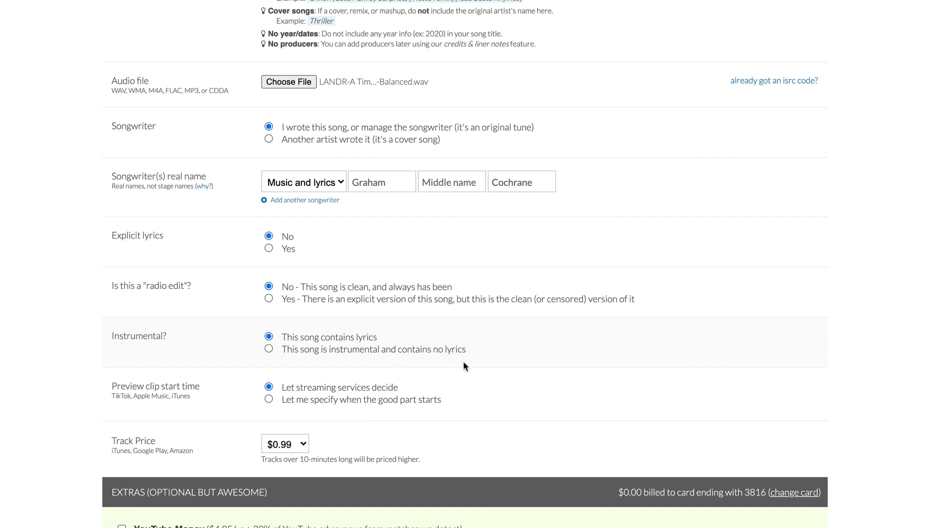
pyautogui.scroll(-1, 466, 363)
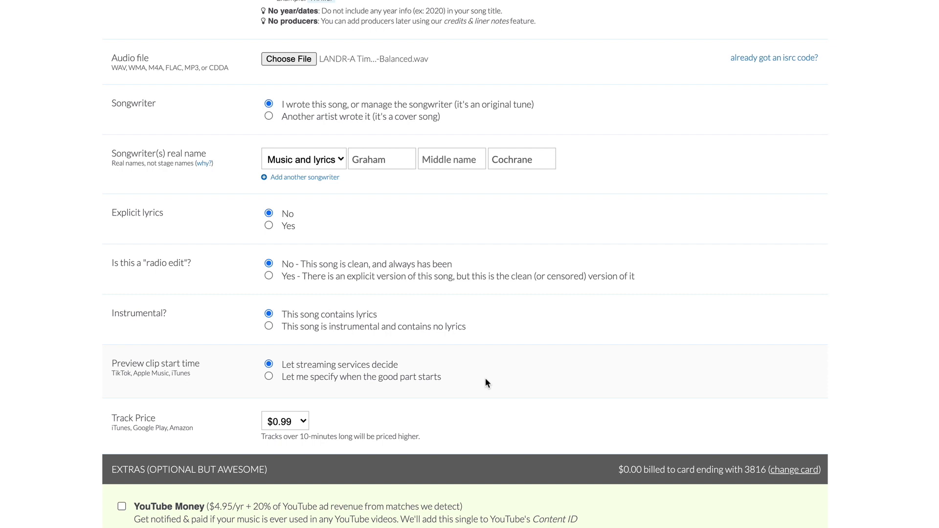
pyautogui.scroll(-3, 454, 367)
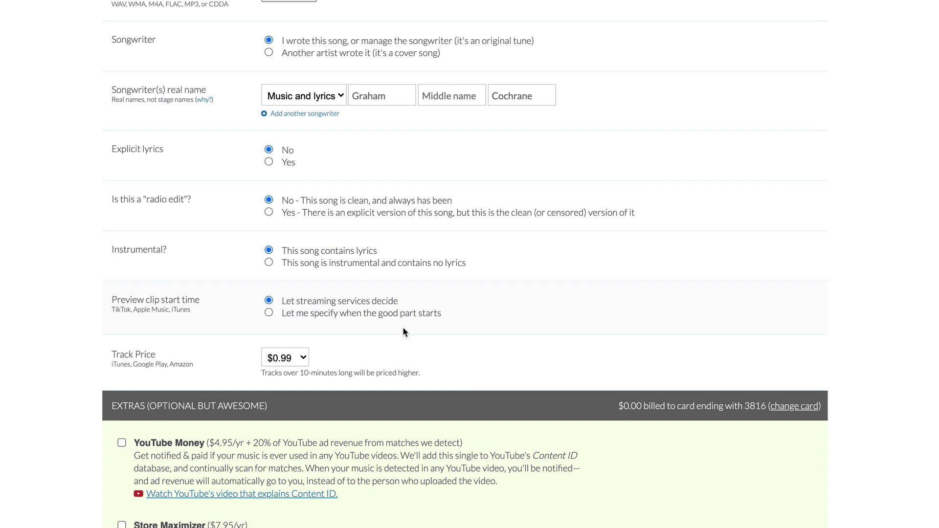
pyautogui.scroll(-2, 468, 319)
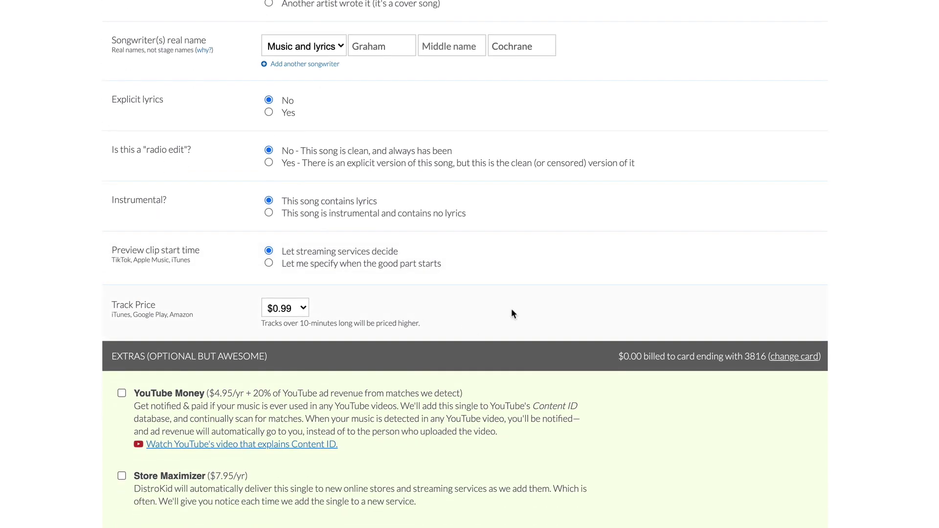
pyautogui.scroll(-1, 511, 308)
pyautogui.scroll(-3, 499, 297)
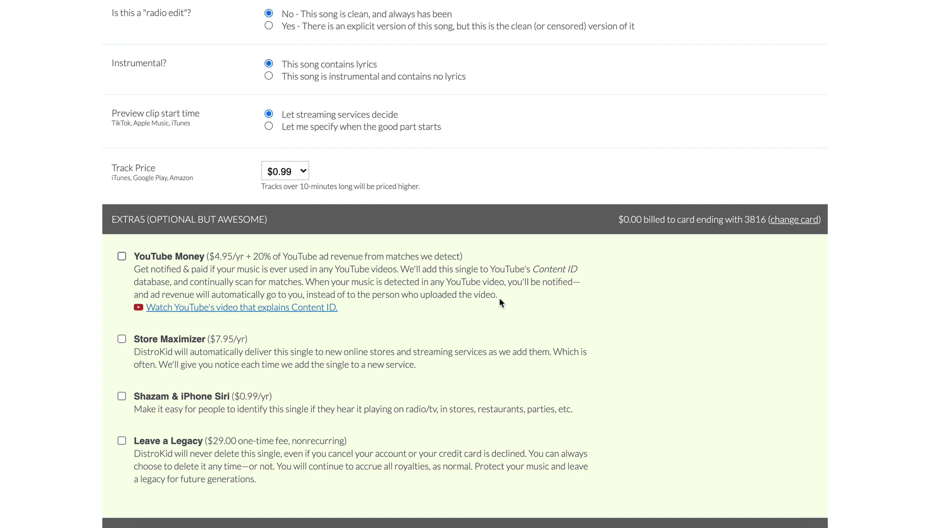
pyautogui.scroll(-2, 492, 381)
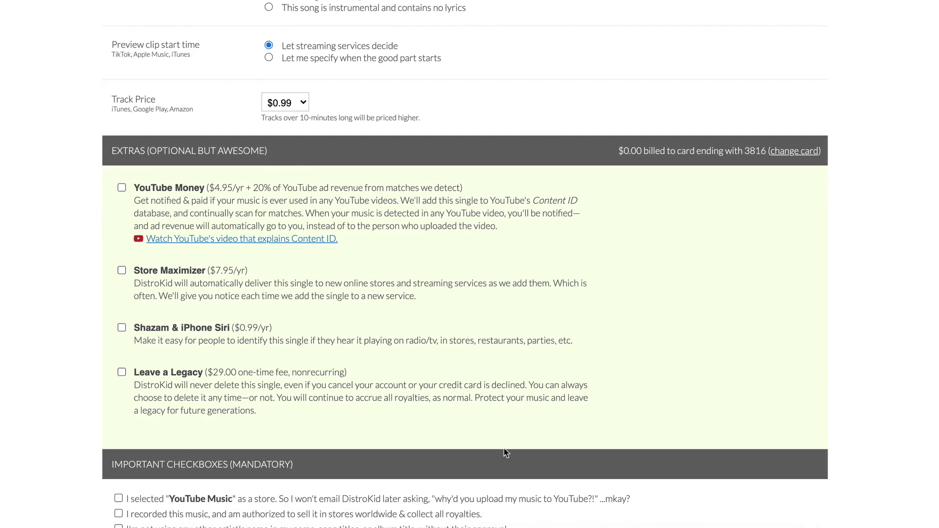
# Step: Accept all four mandatory statements, including the DistroKid Distribution Agreement, and submit the release for upload
pyautogui.scroll(-5, 395, 400)
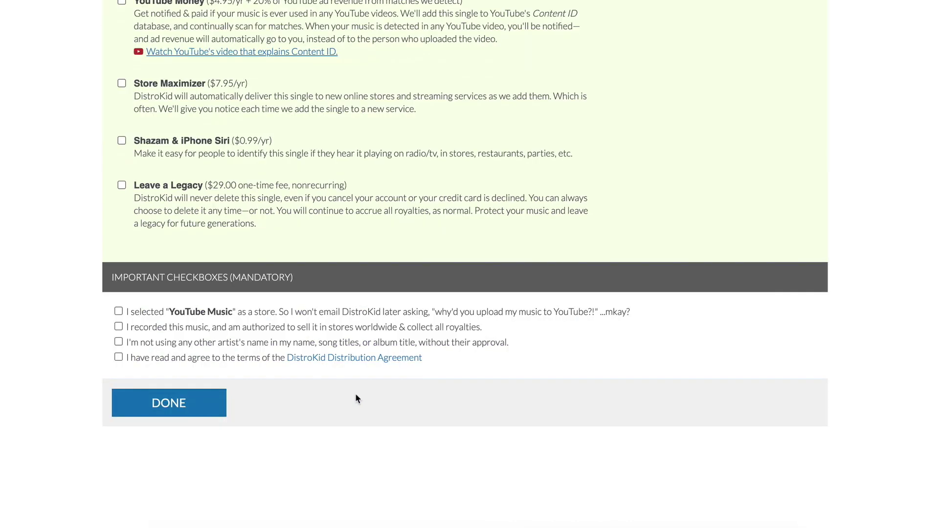
pyautogui.click(117, 312)
pyautogui.click(115, 331)
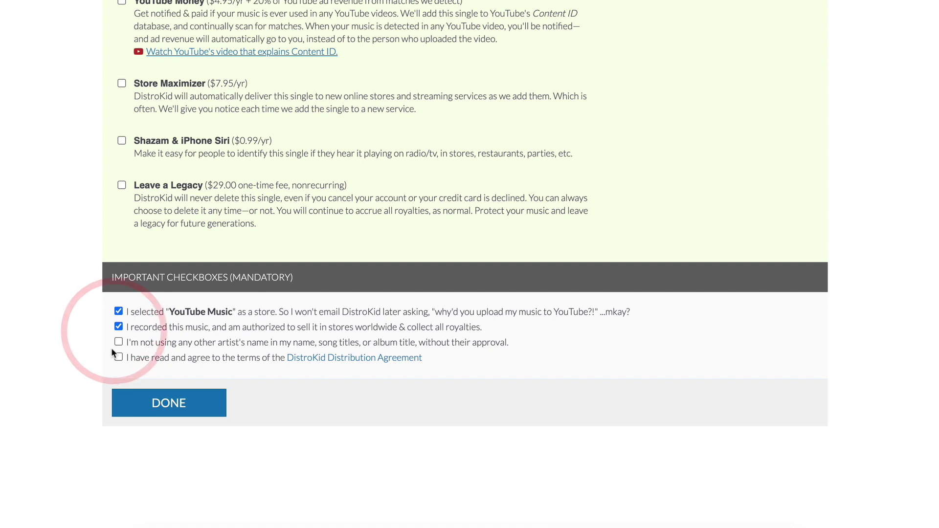
pyautogui.click(117, 342)
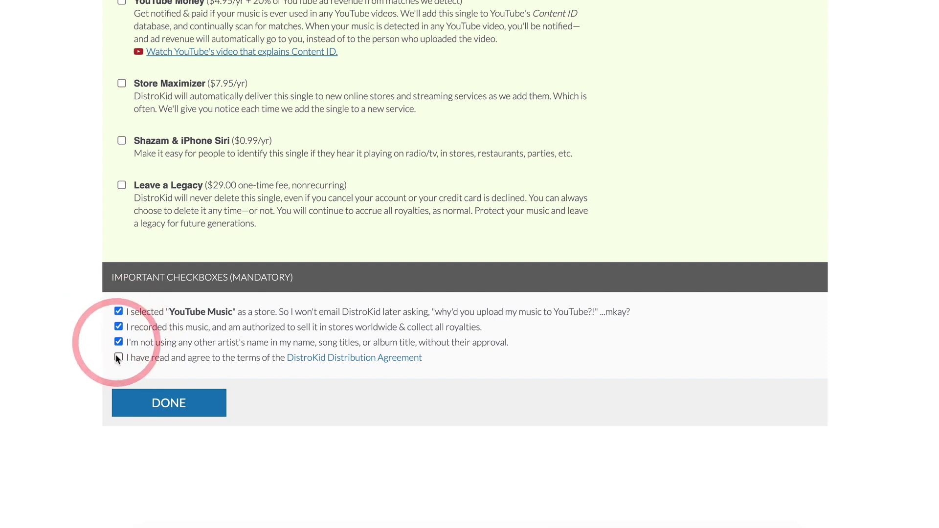
pyautogui.click(117, 356)
pyautogui.click(150, 407)
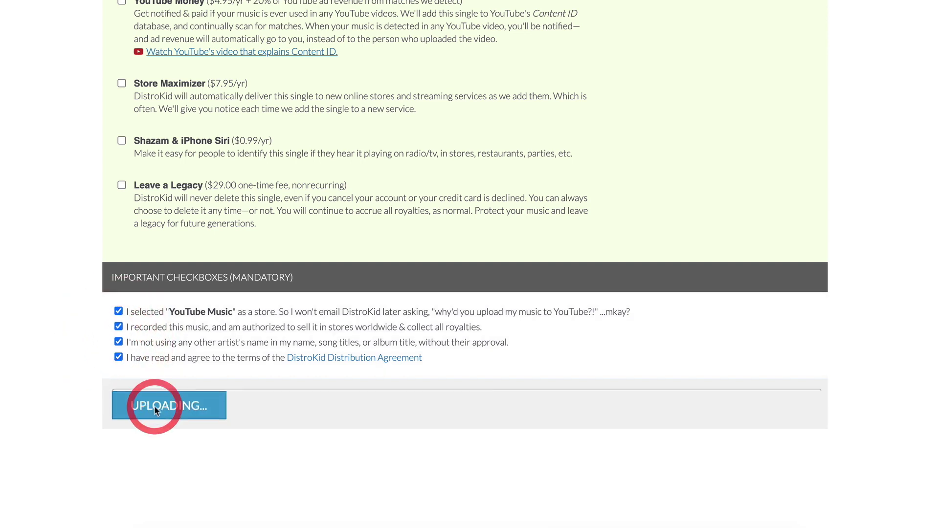